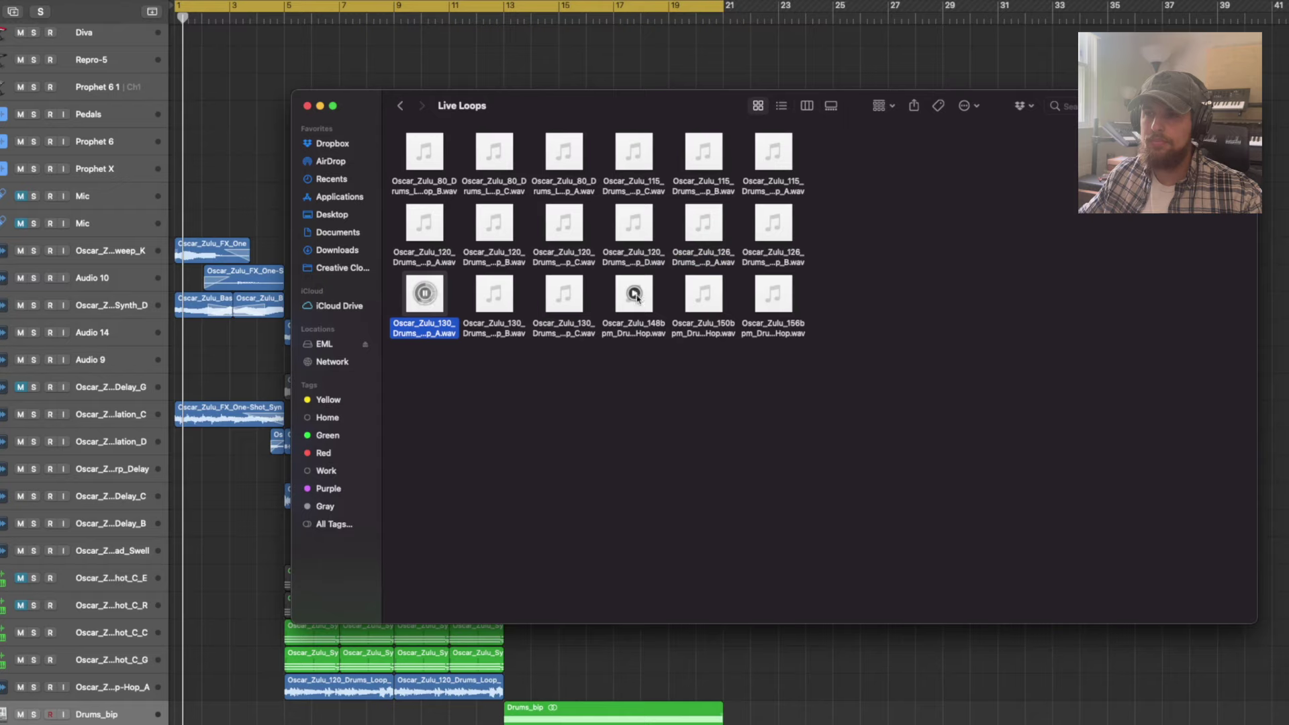
# Step: Preview the 148 bpm hip-hop drum loop in the Live Loops folder, and return to the Logic Pro project
pyautogui.click(635, 294)
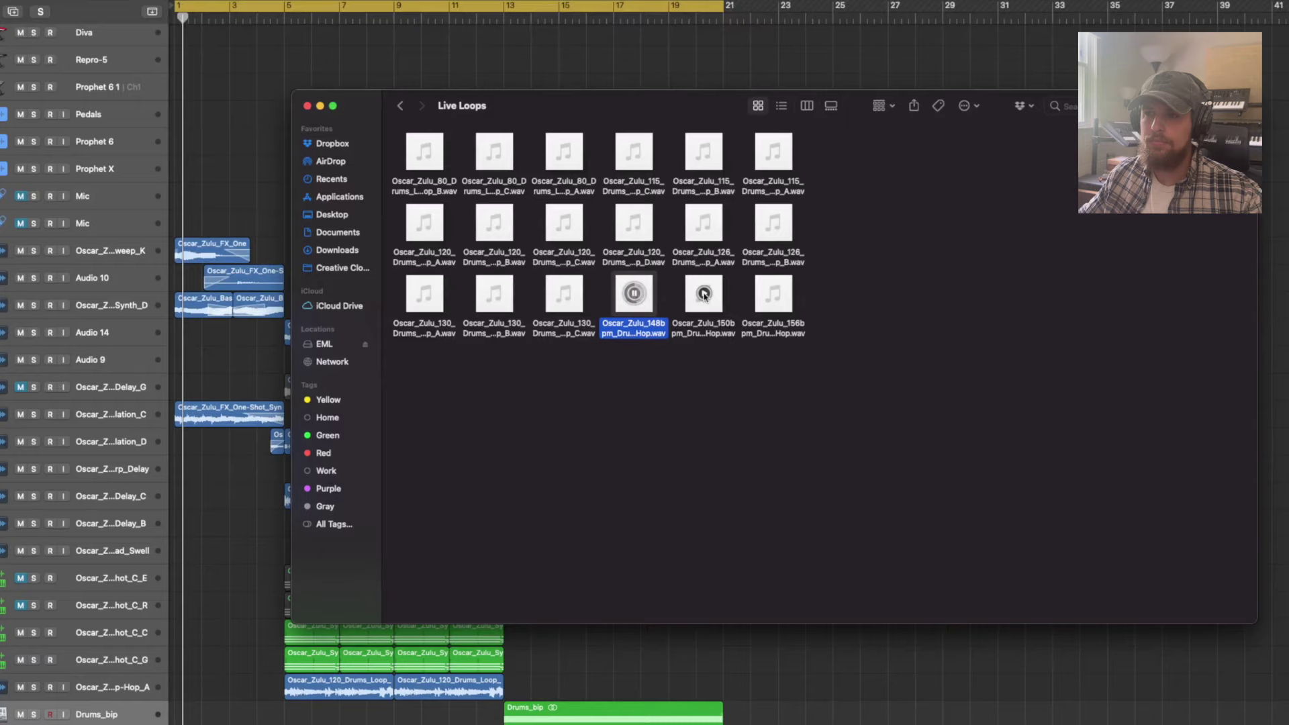
pyautogui.press('super+Up')
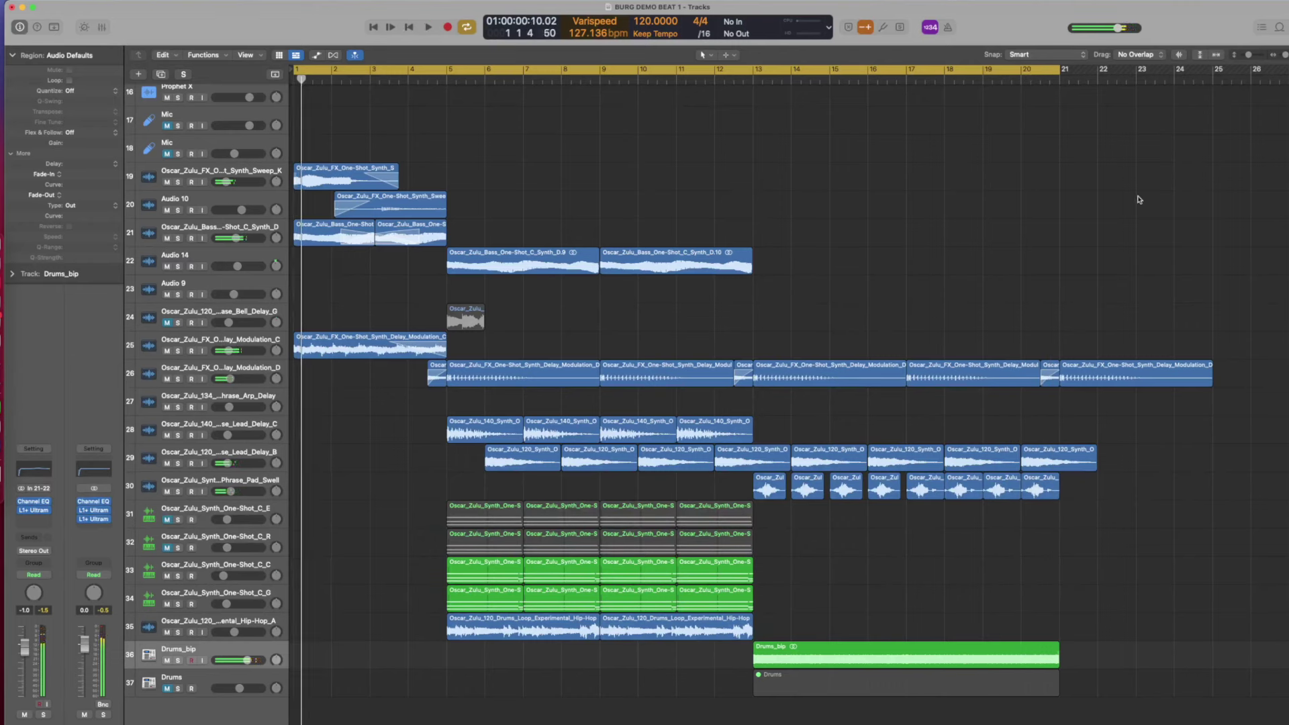
# Step: Solo the Synth_Sweep_K track and widen the track headers so the track names have more room
pyautogui.click(178, 182)
pyautogui.click(214, 171)
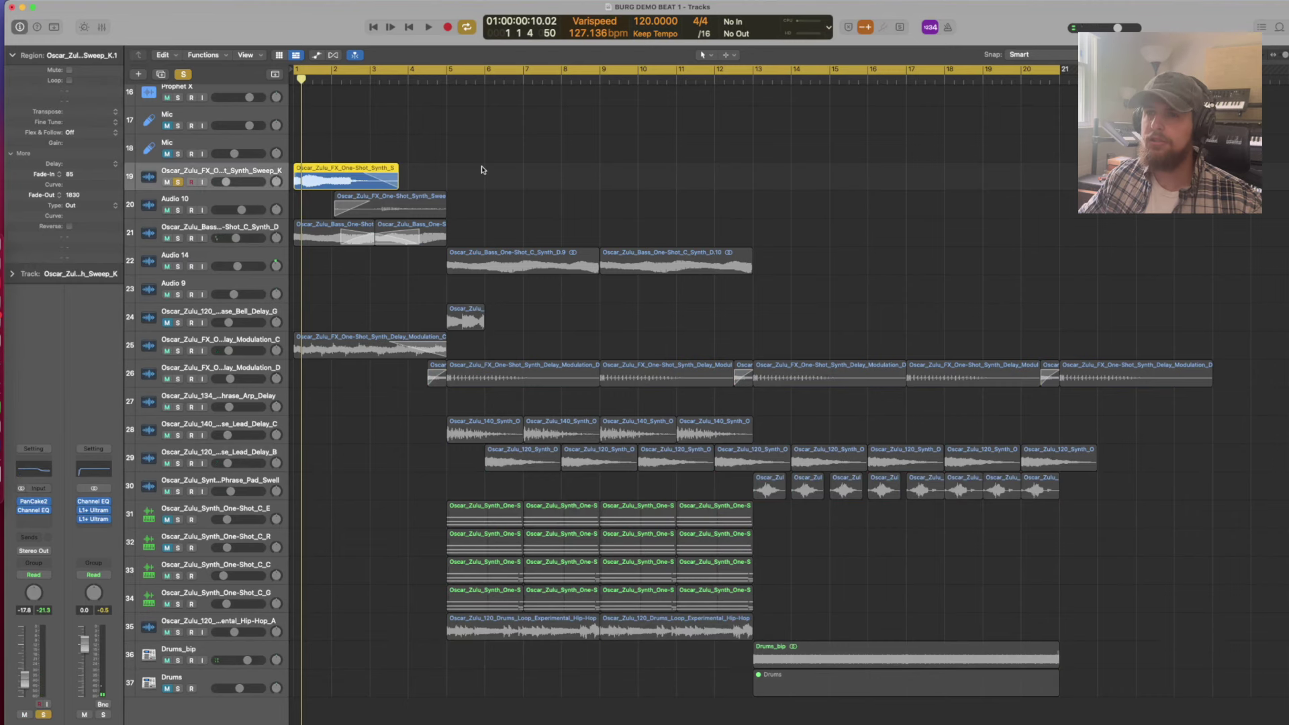
pyautogui.moveTo(287, 114); pyautogui.dragTo(317, 117)
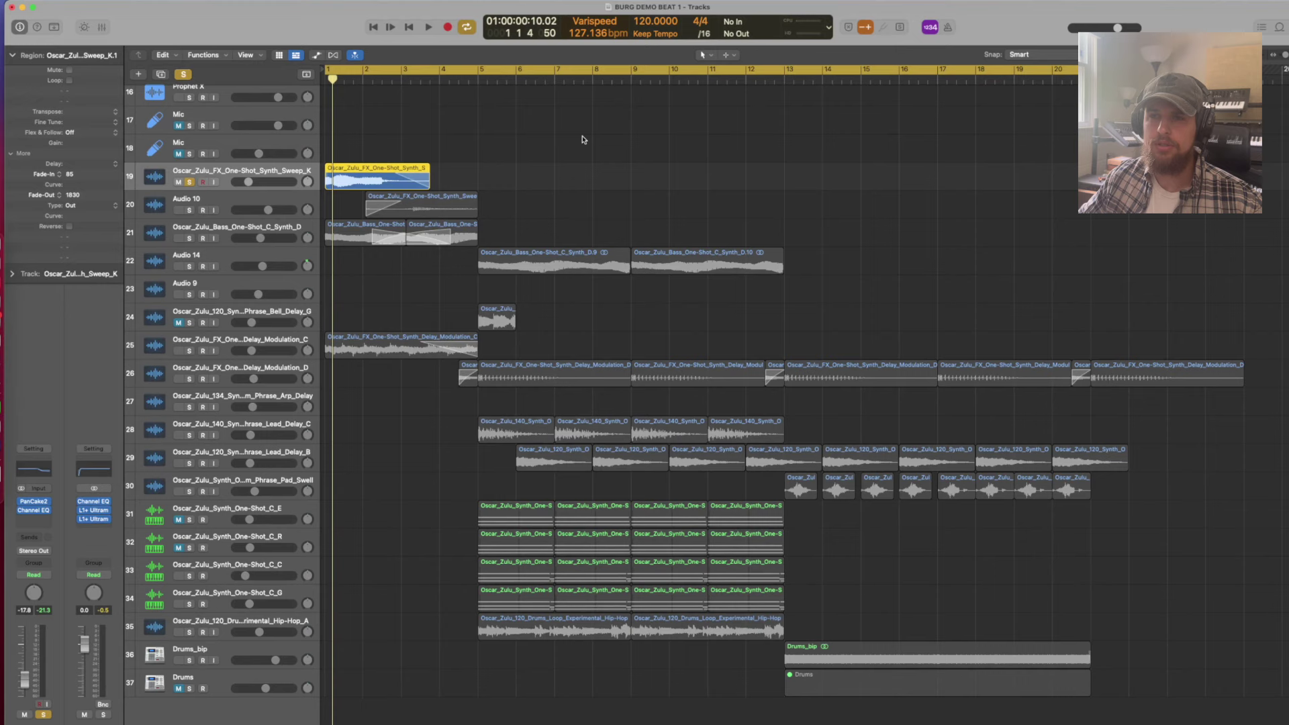
# Step: Add Audio 10 and the Bass One-Shot C_Synth_D track to the solo, playing the intro after each addition
pyautogui.click(190, 211)
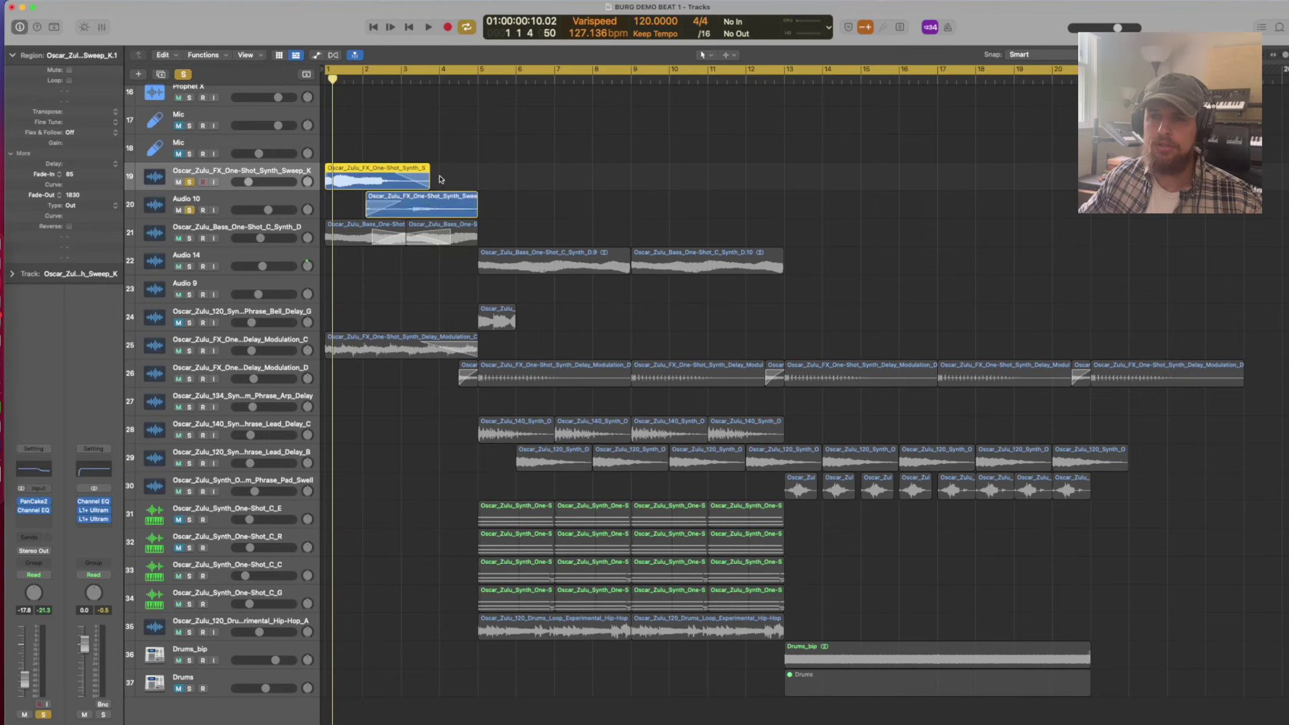
pyautogui.press('space')
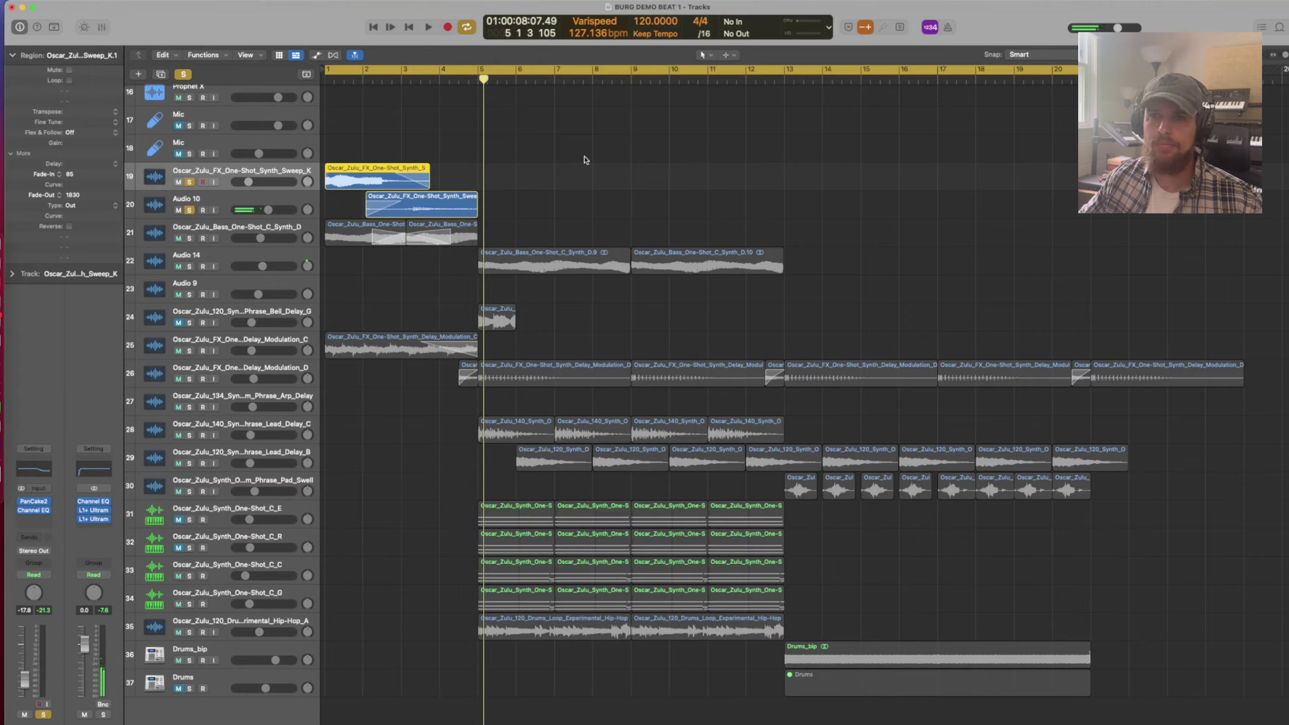
pyautogui.click(190, 239)
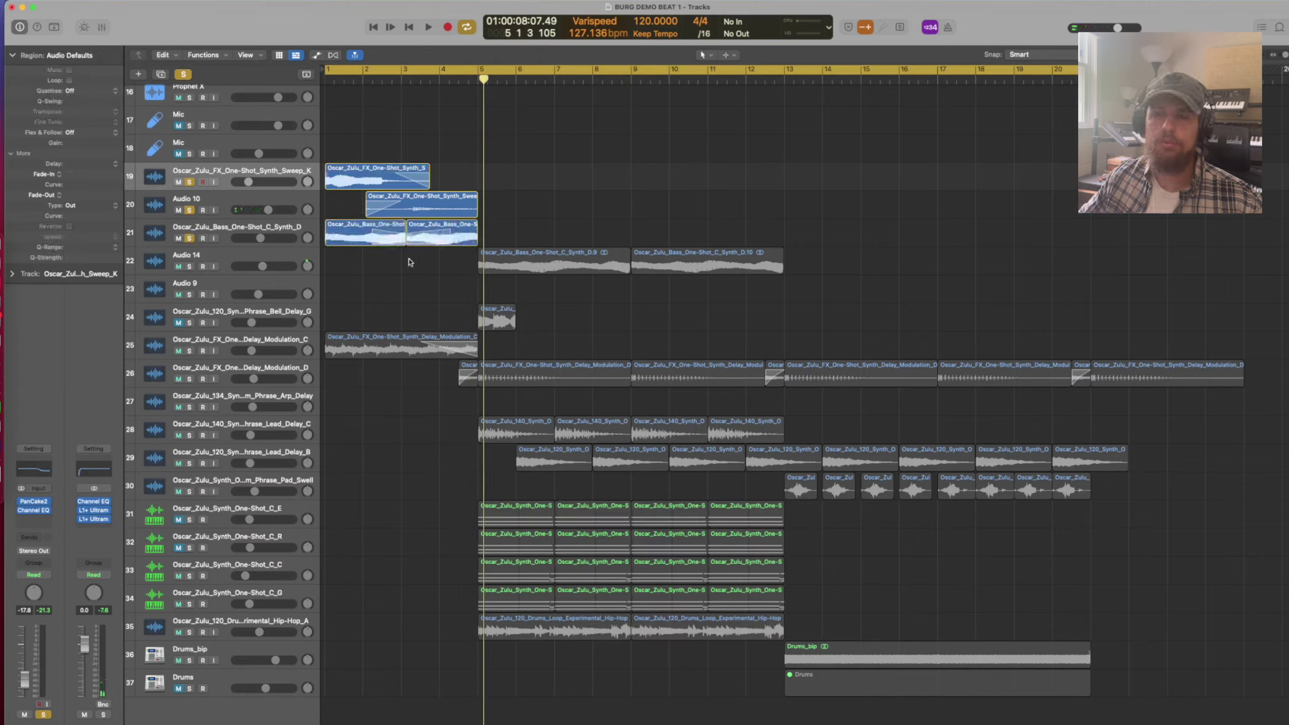
pyautogui.moveTo(410, 262); pyautogui.dragTo(374, 244)
pyautogui.press('Return')
pyautogui.press('space')
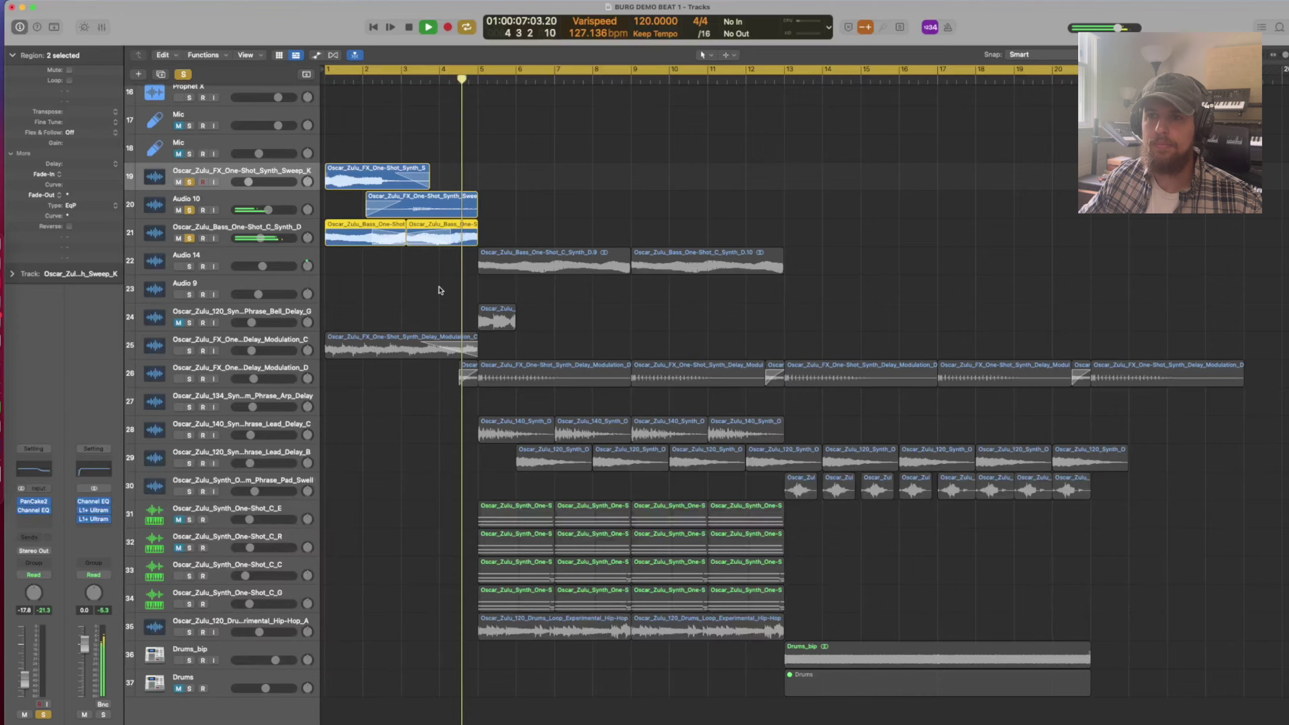
pyautogui.press('space')
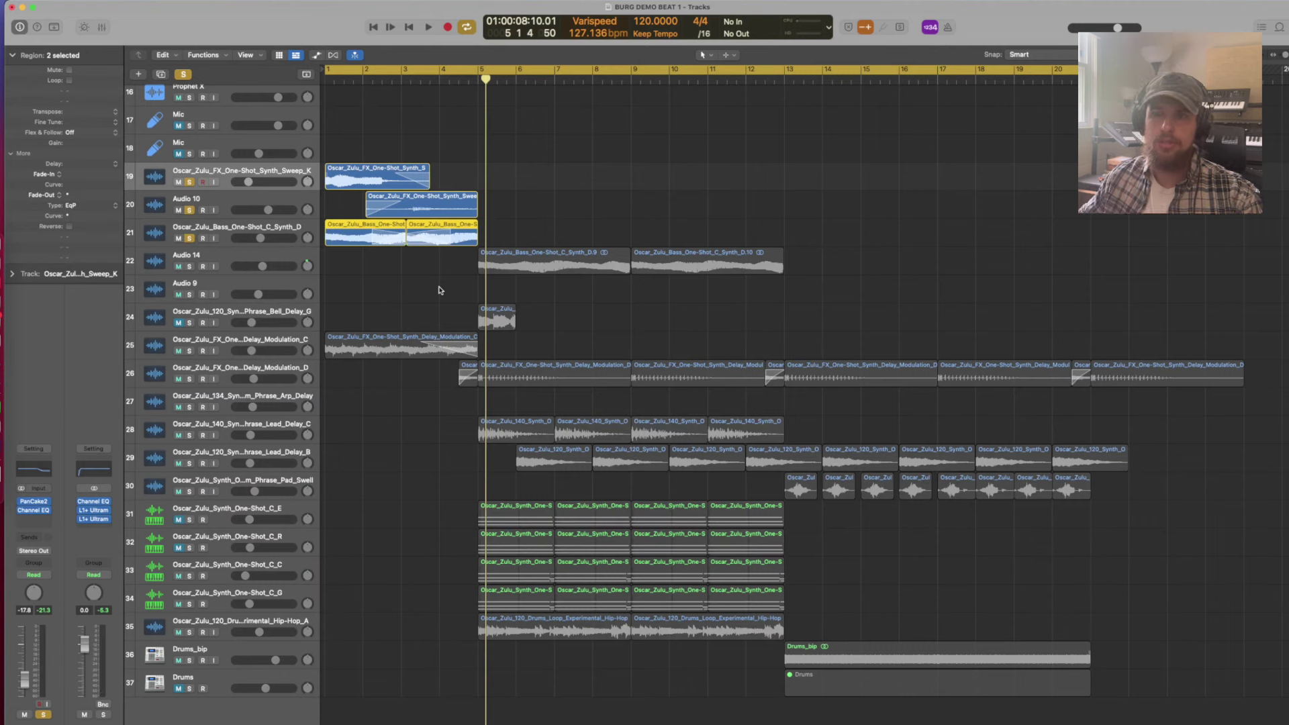
pyautogui.moveTo(456, 175); pyautogui.dragTo(415, 269)
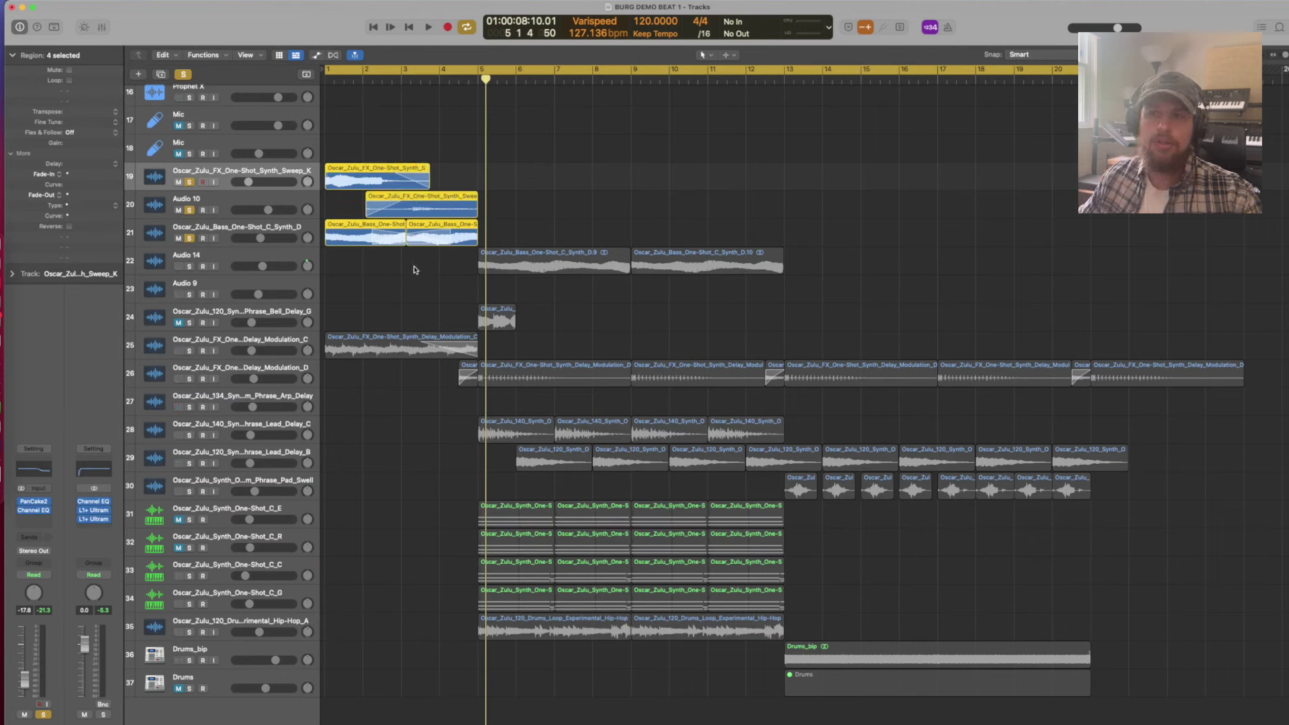
pyautogui.click(405, 235)
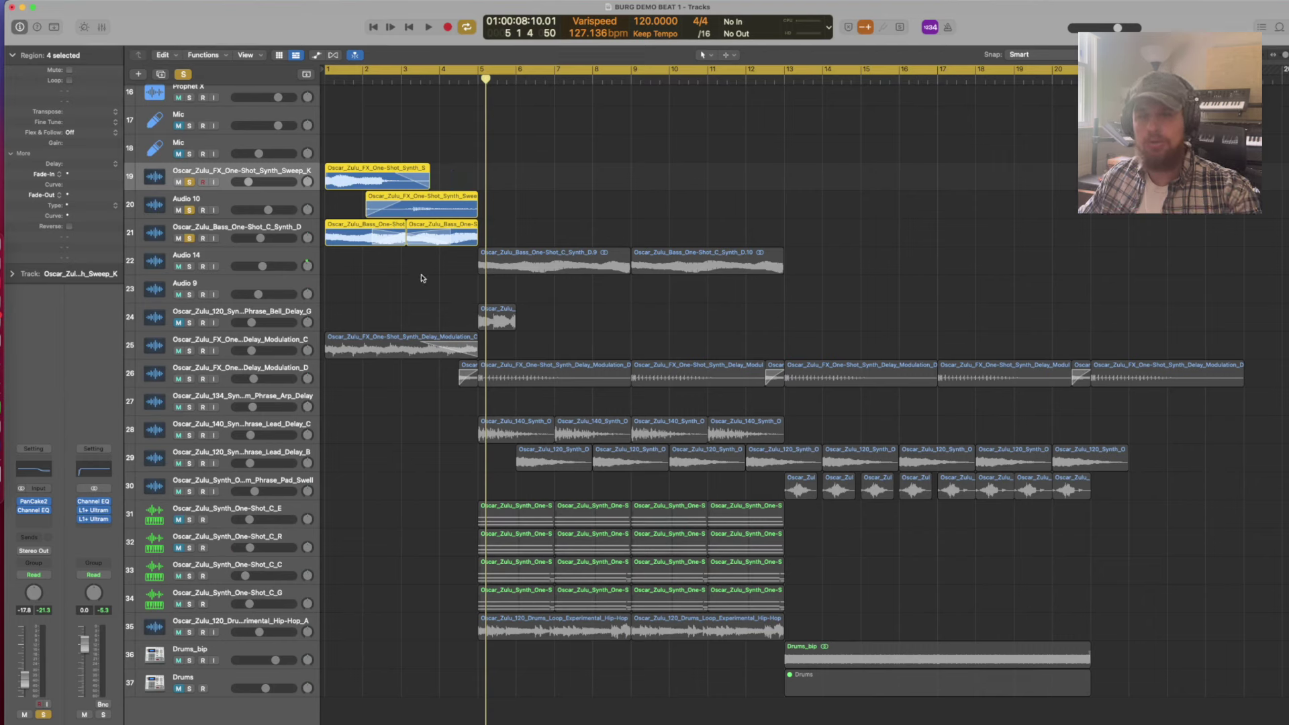
pyautogui.click(422, 278)
# Step: Solo only the Delay_Modulation_C track, removing the other solos, and play its intro region
pyautogui.click(190, 351)
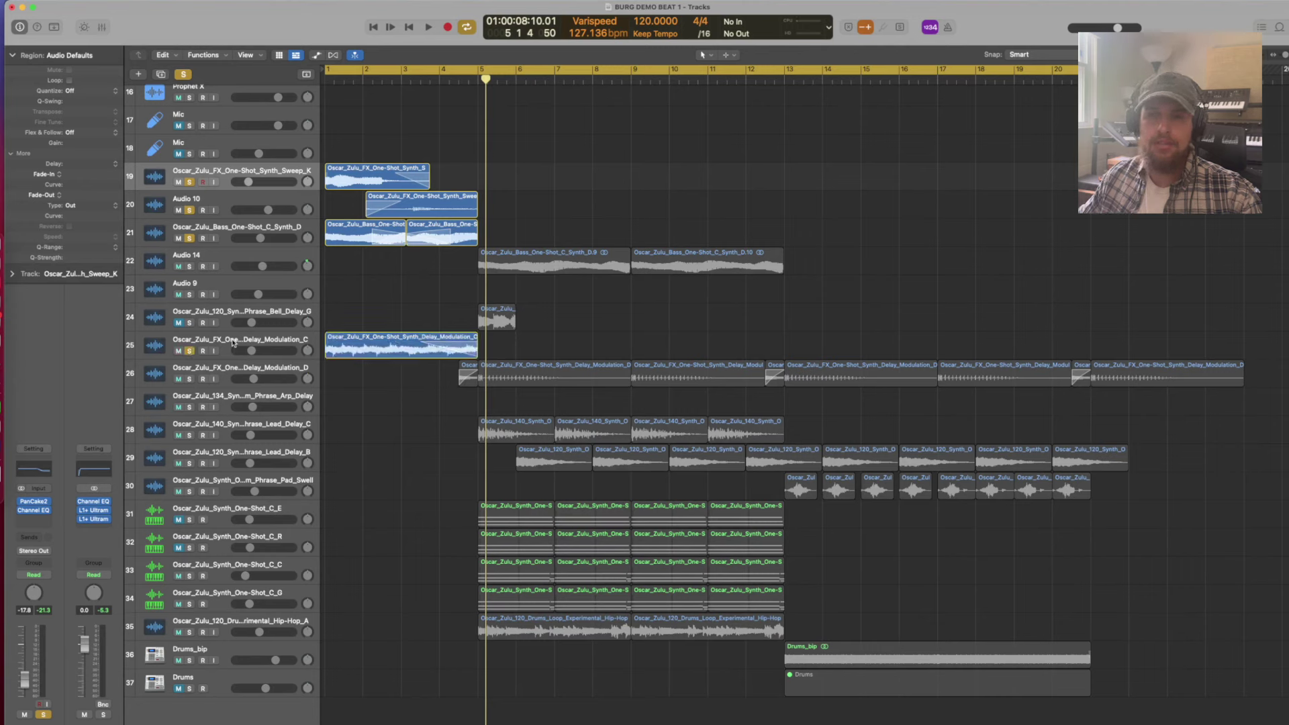
pyautogui.click(191, 238)
pyautogui.click(190, 210)
pyautogui.click(190, 182)
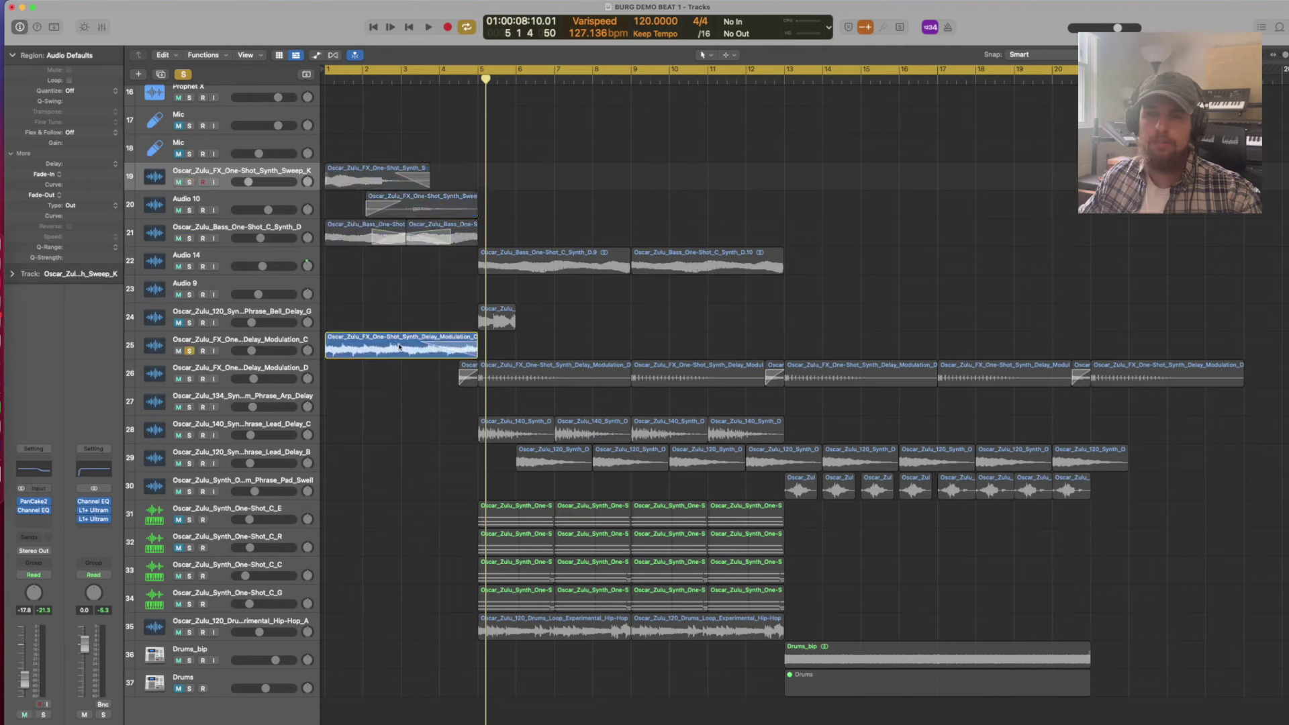
pyautogui.click(402, 346)
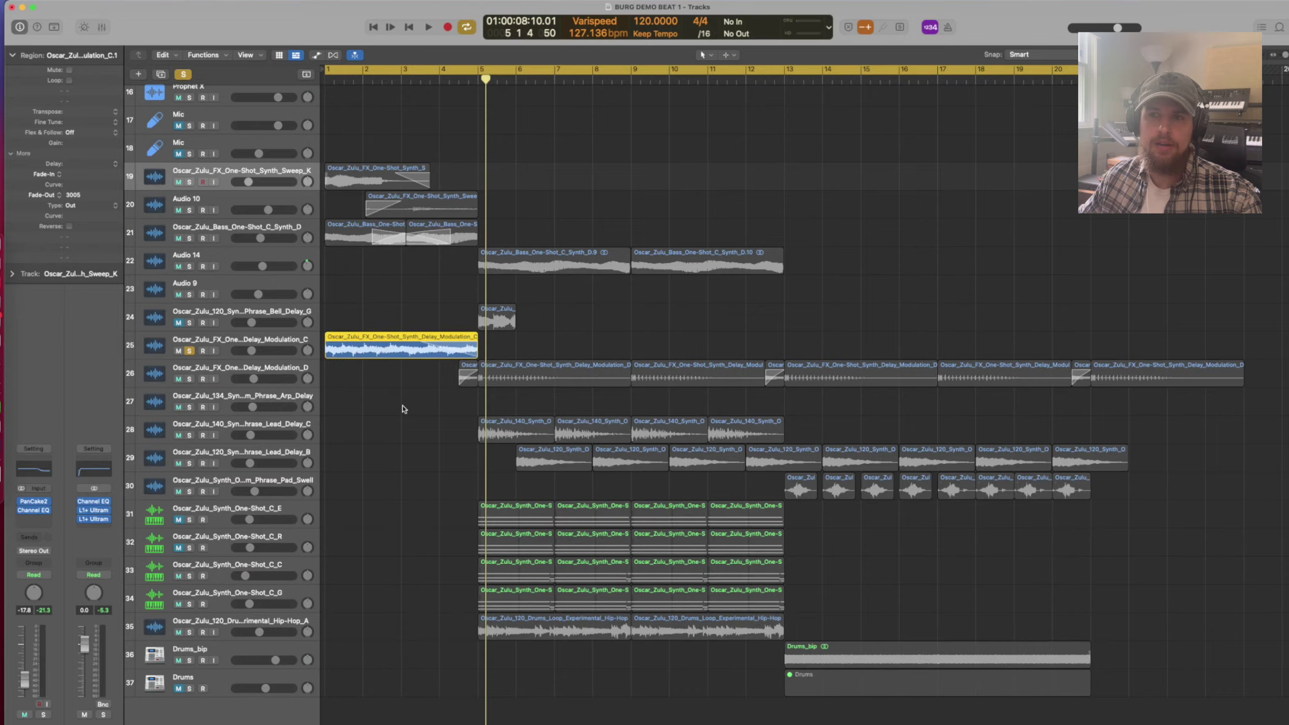
pyautogui.press('space')
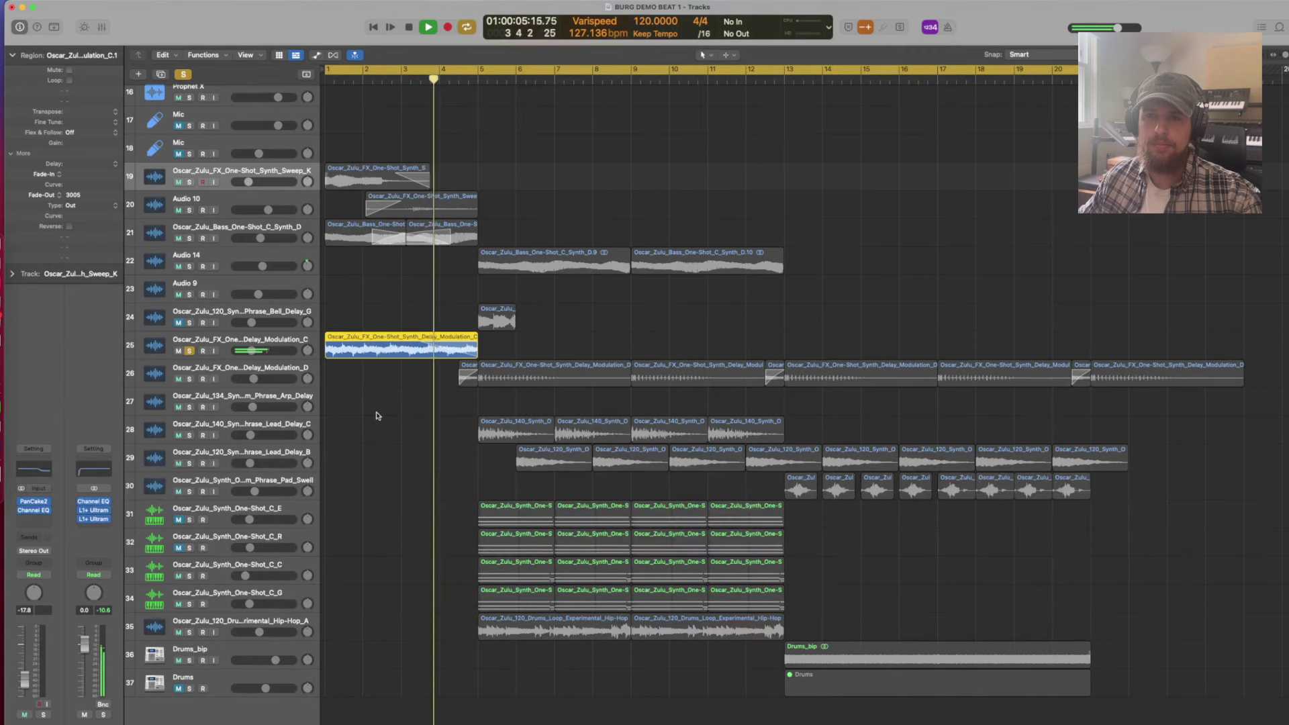
# Step: Add the Delay_Modulation_D track to the solo, turn off cycle mode and listen to the transition past bar 5
pyautogui.click(191, 379)
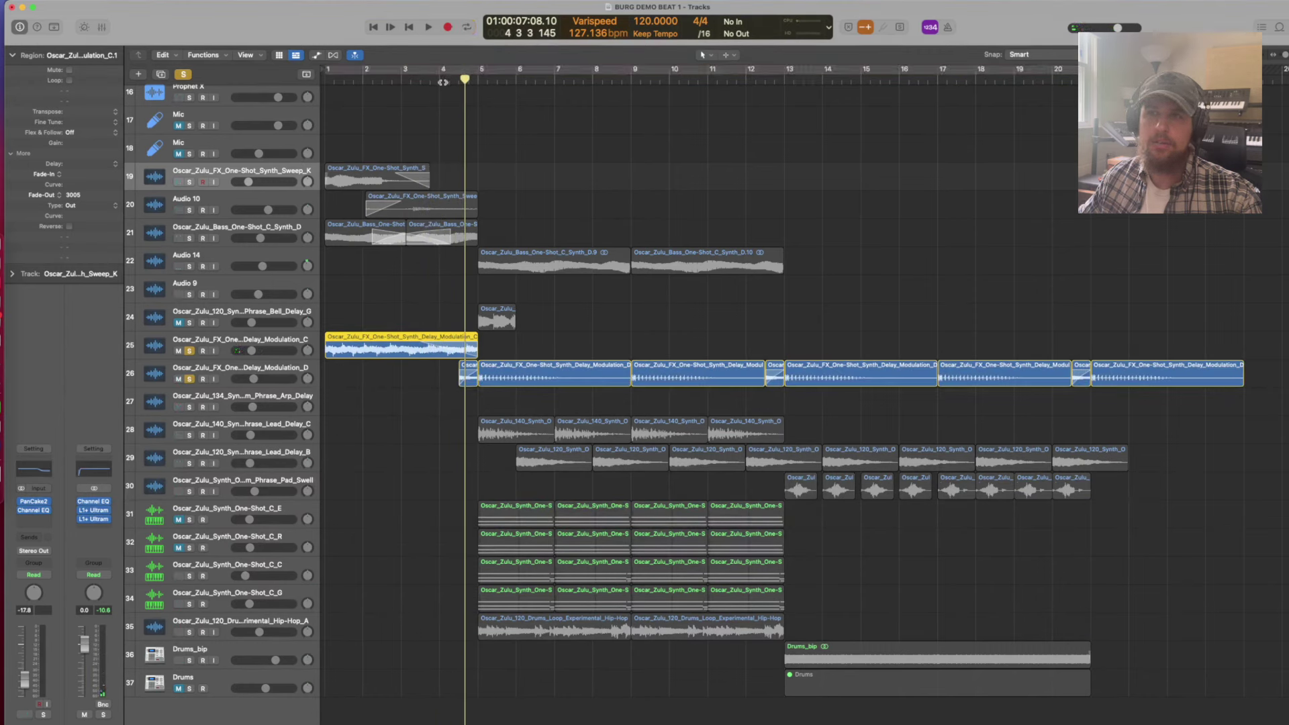
pyautogui.click(463, 65)
pyautogui.press('space')
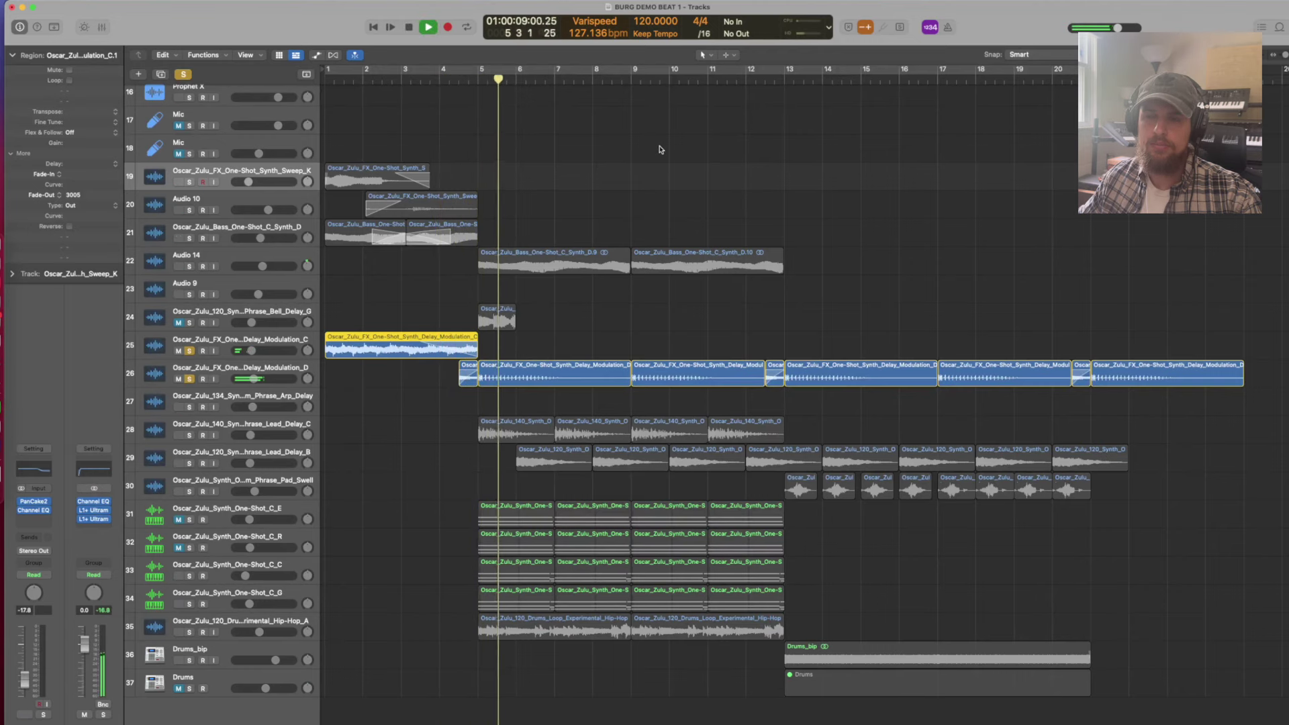
pyautogui.press('space')
# Step: Solo the Bass C_Synth_D, Audio 10 and Synth_Sweep_K tracks too, play the intro from the start, and clear all solos
pyautogui.click(189, 239)
pyautogui.click(189, 210)
pyautogui.click(189, 182)
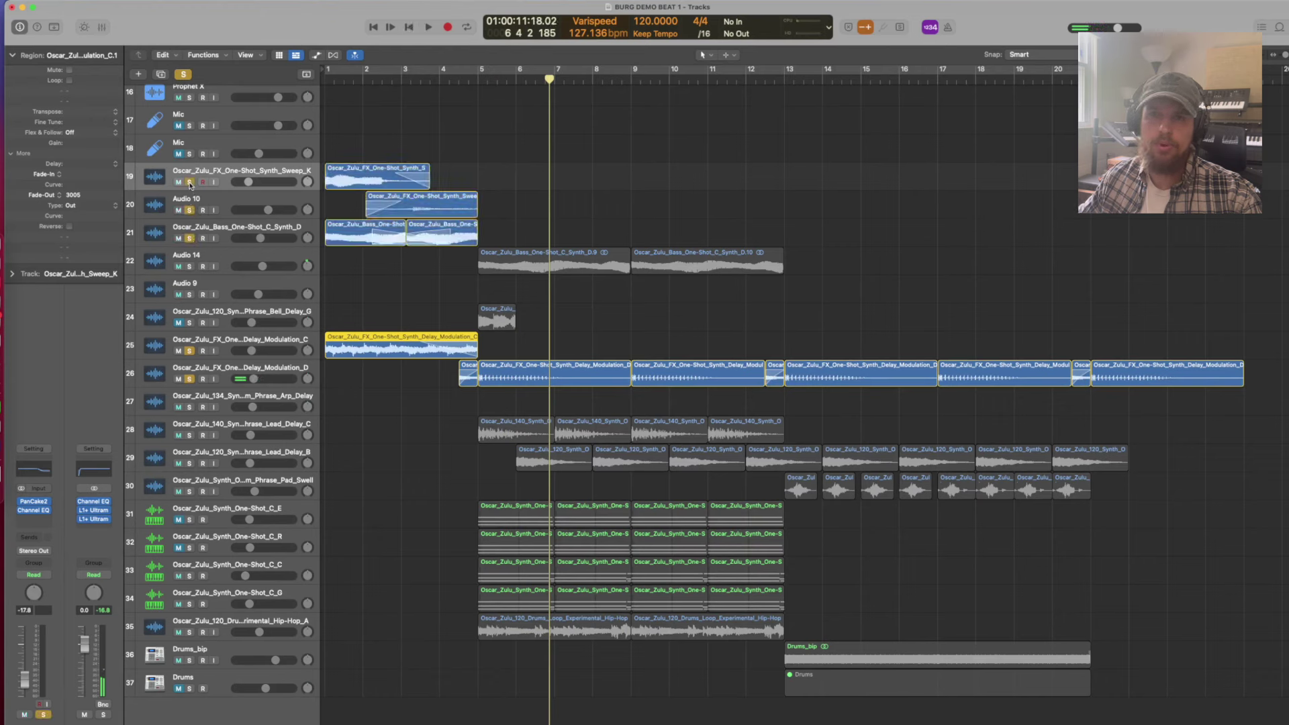
pyautogui.moveTo(437, 232); pyautogui.dragTo(405, 291)
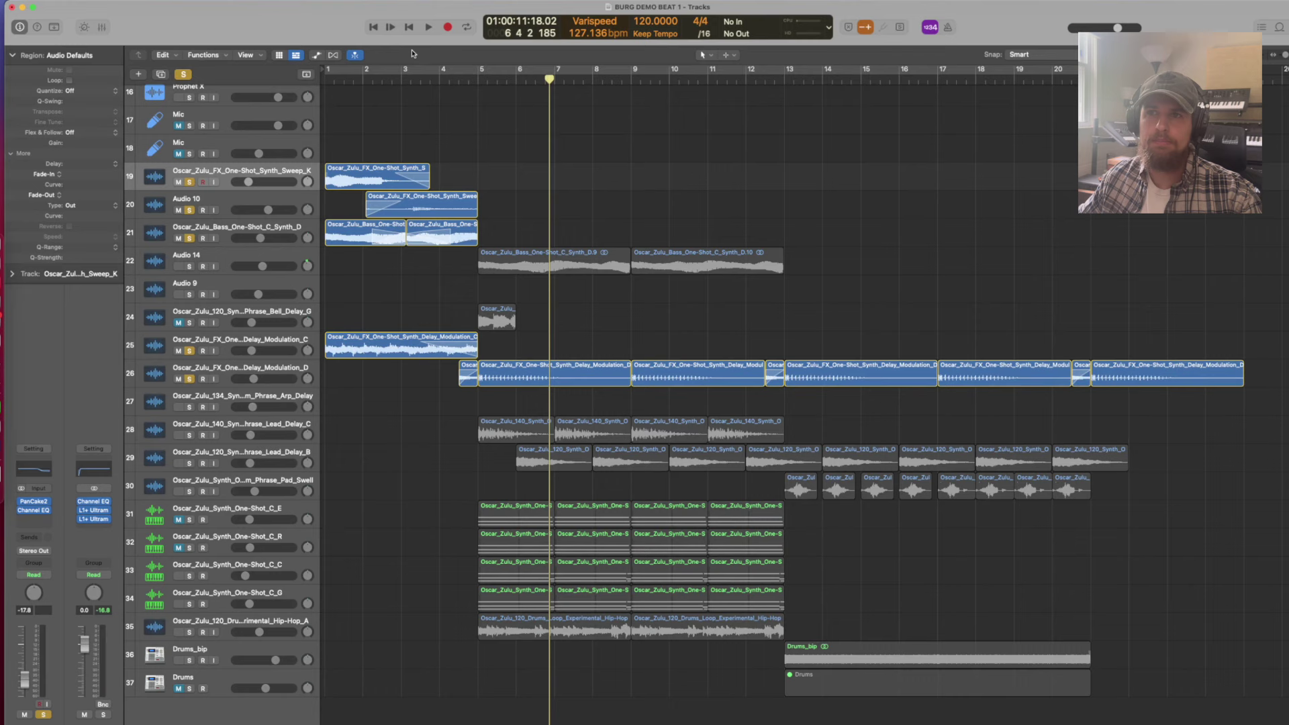
pyautogui.press('Return')
pyautogui.press('space')
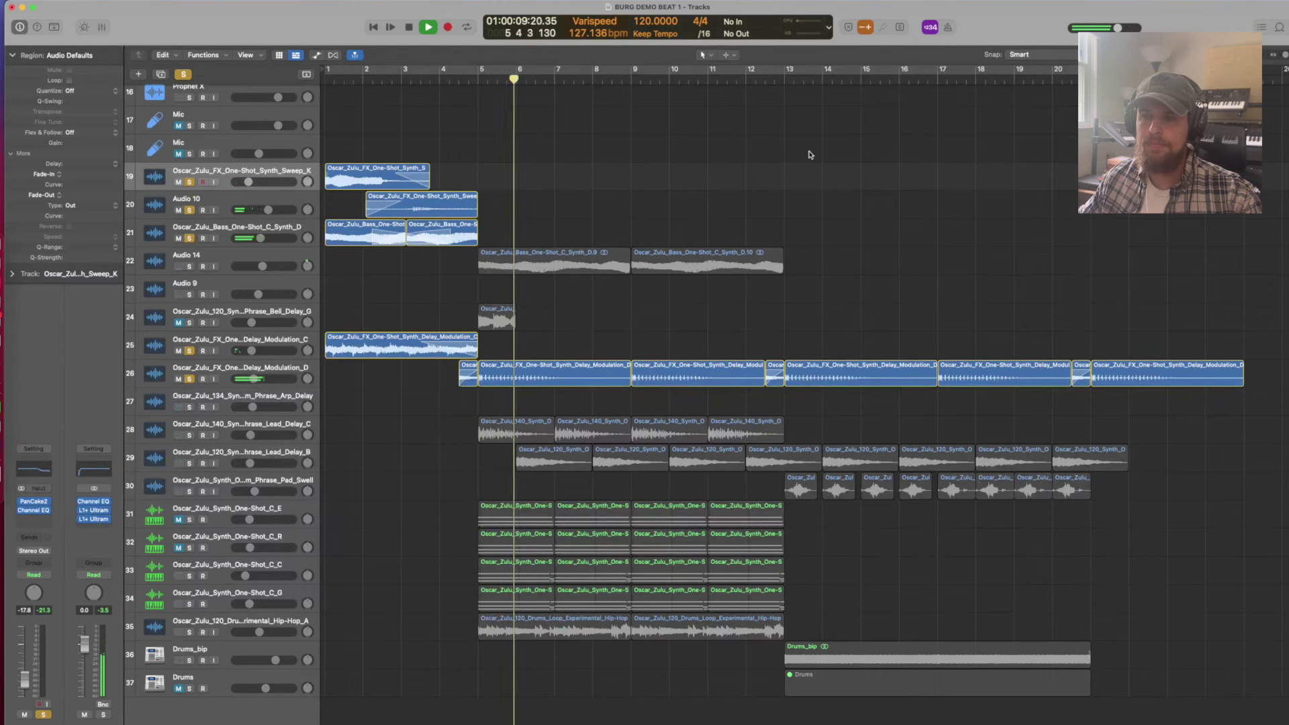
pyautogui.press('space')
pyautogui.click(183, 74)
# Step: Place the playhead at bar 5 and examine the Channel EQ settings on the Audio 14 track
pyautogui.click(205, 252)
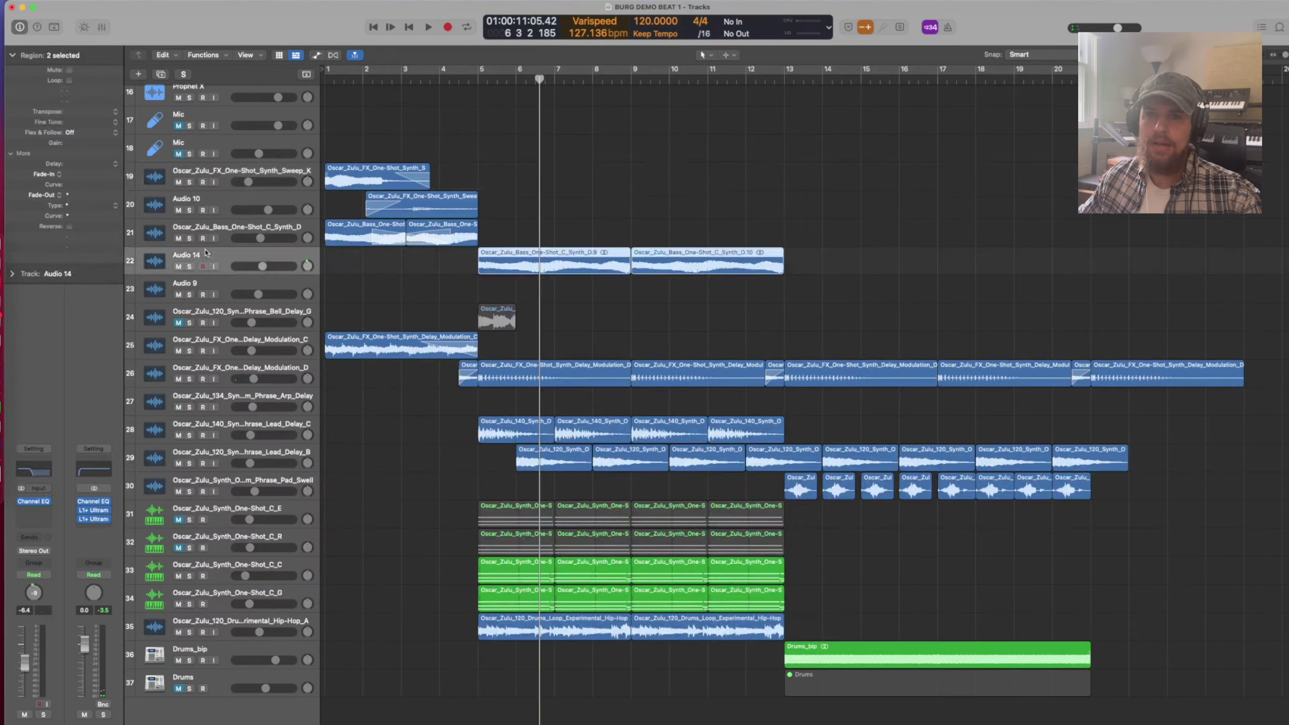
pyautogui.moveTo(421, 234); pyautogui.dragTo(375, 231)
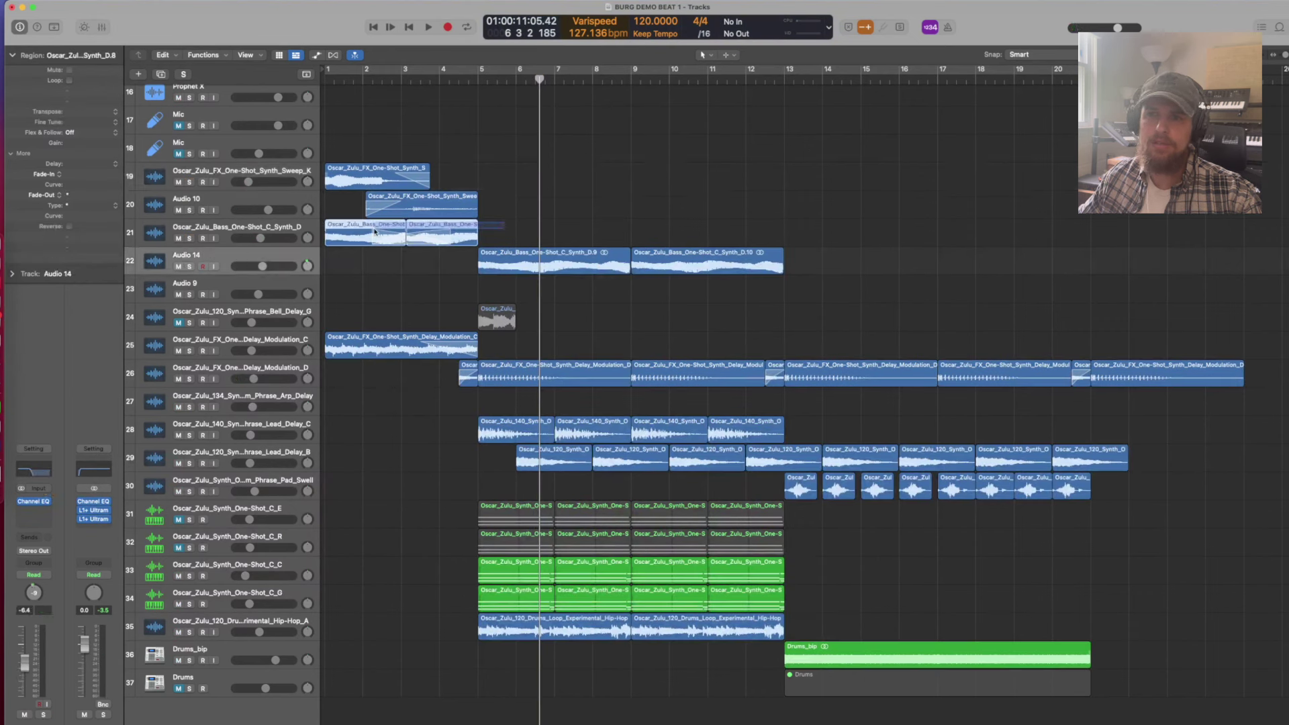
pyautogui.click(536, 230)
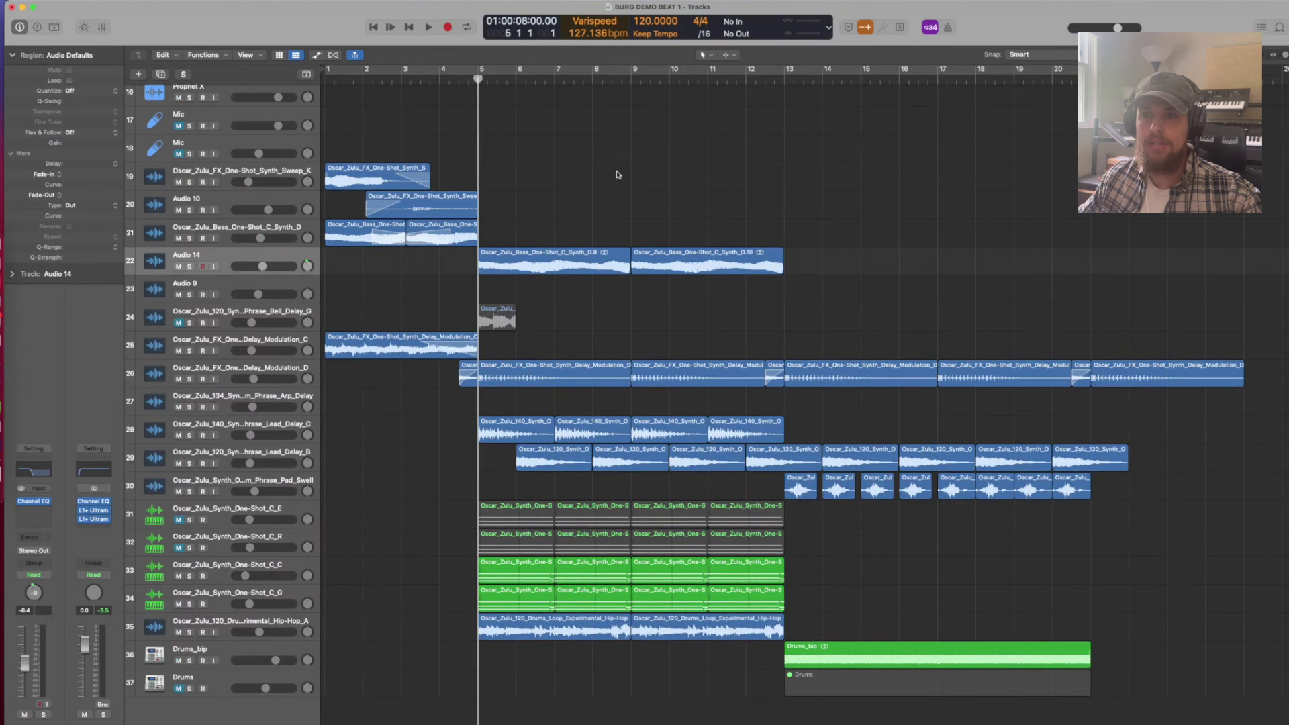
pyautogui.press('v')
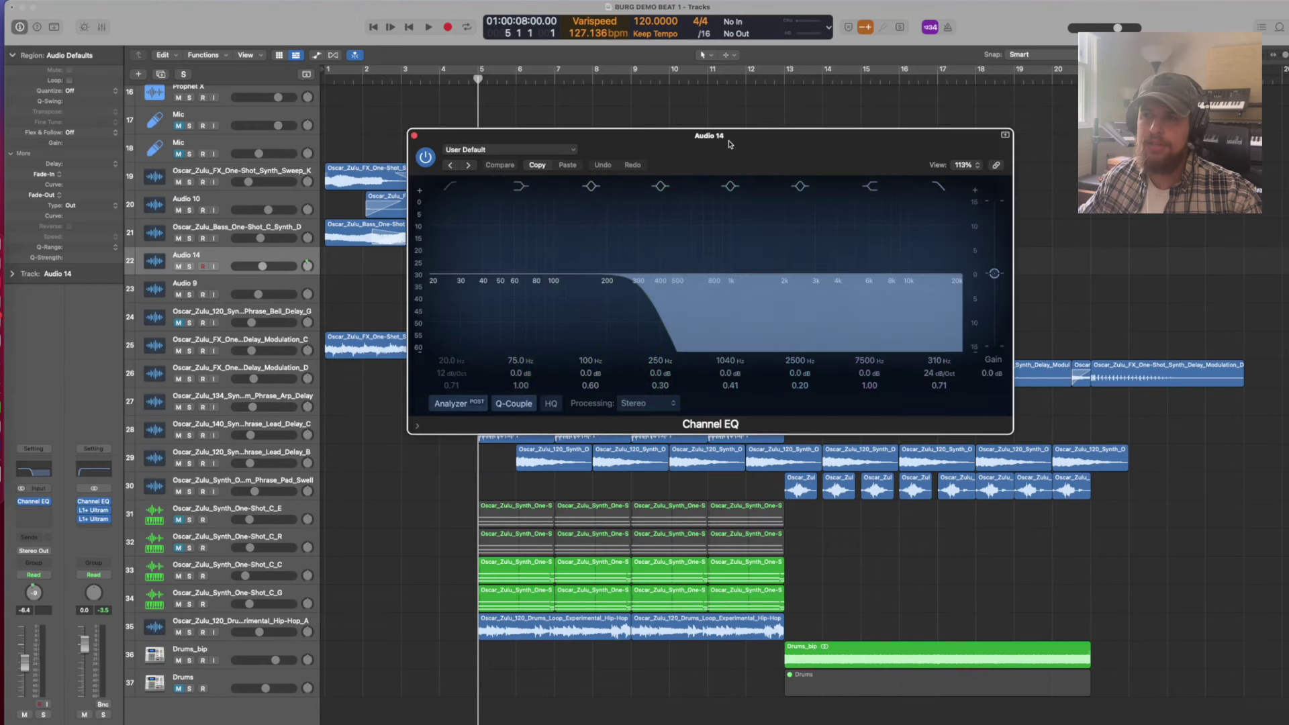
pyautogui.click(414, 135)
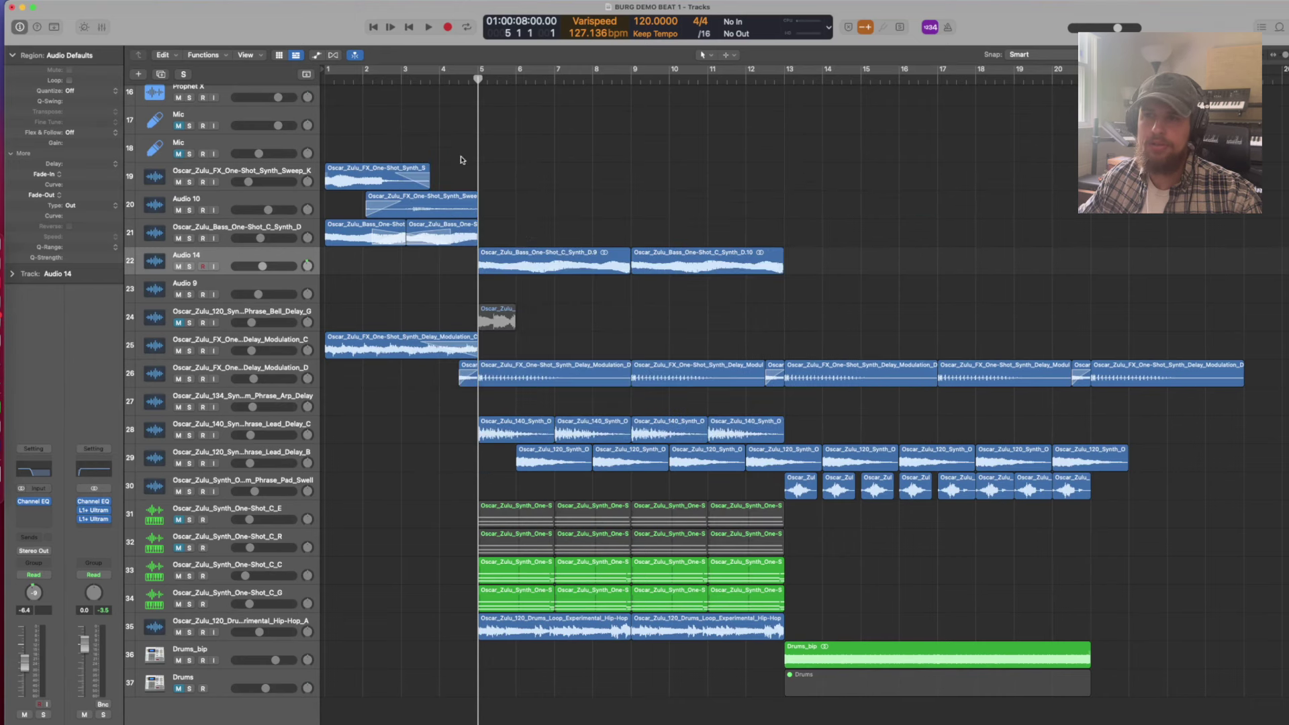
# Step: Solo the Audio 14 bass track, play it from bar 5, and remove the solo
pyautogui.click(190, 267)
pyautogui.press('space')
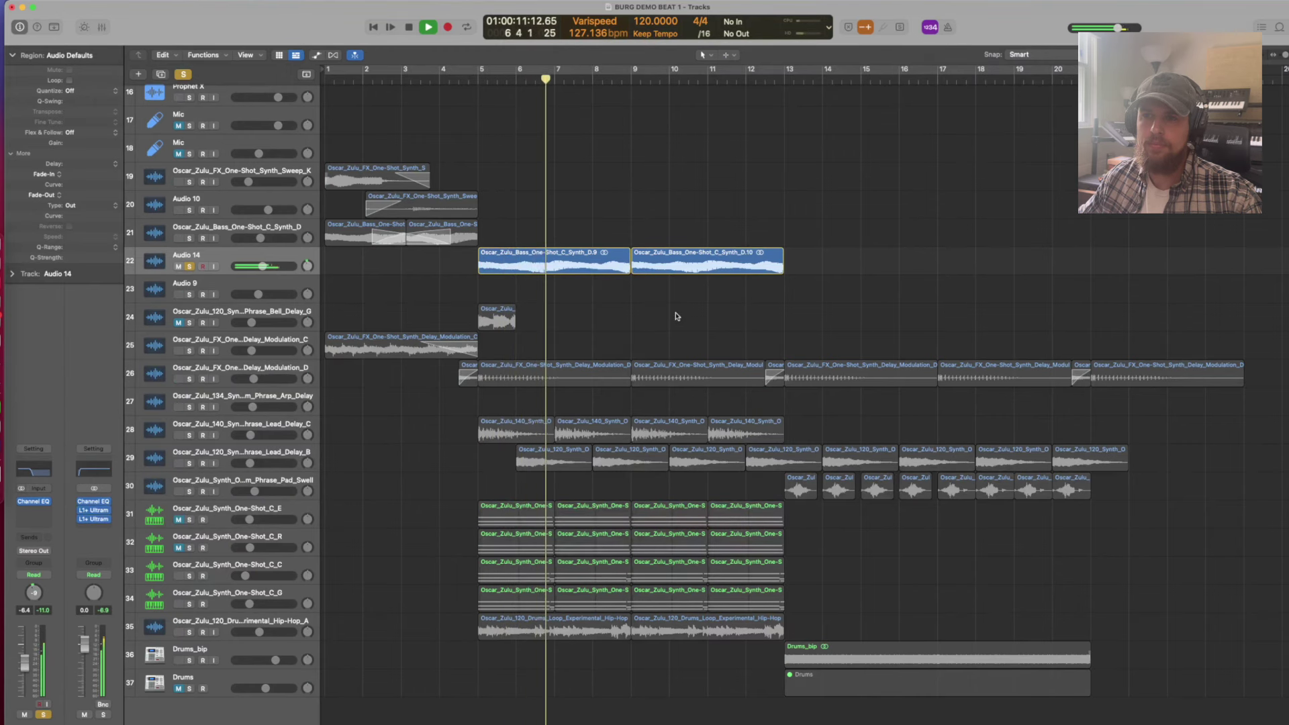
pyautogui.press('space')
pyautogui.click(190, 268)
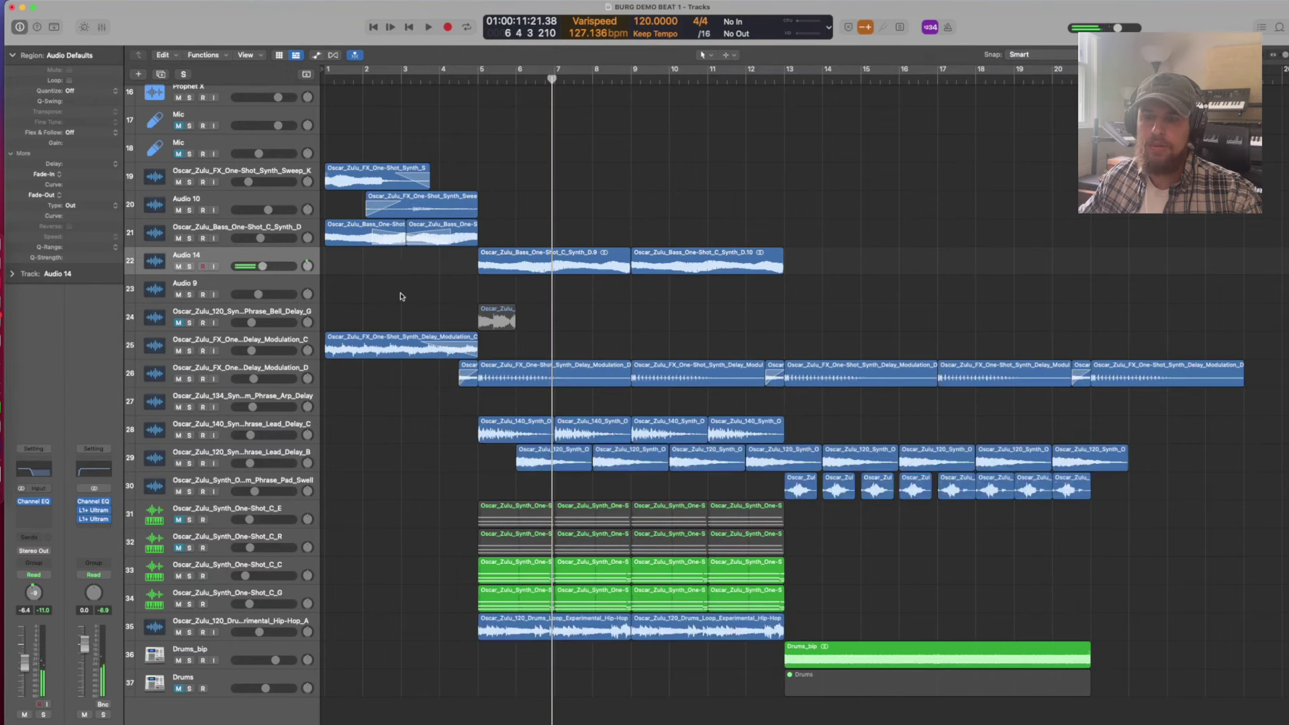
# Step: Examine the PanCake2 and Channel EQ plug-ins on the Synth_Sweep_K track and close their windows
pyautogui.click(227, 177)
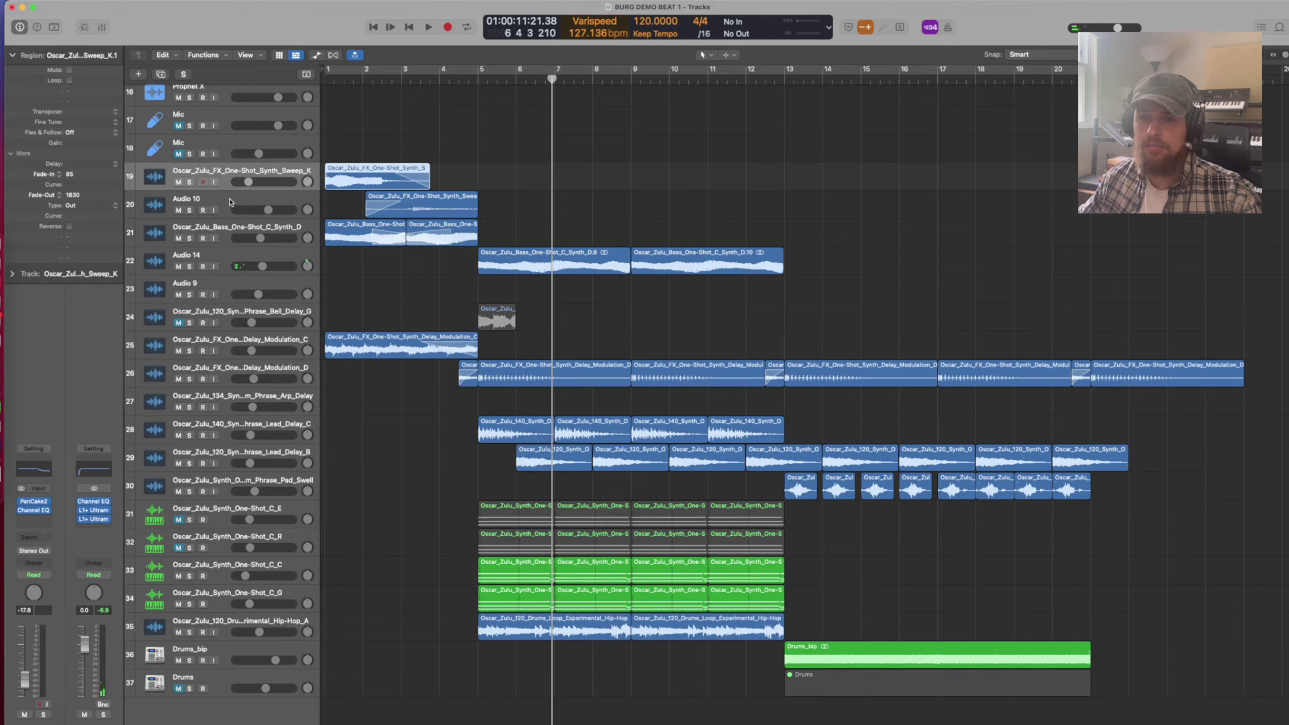
pyautogui.click(229, 201)
pyautogui.click(229, 225)
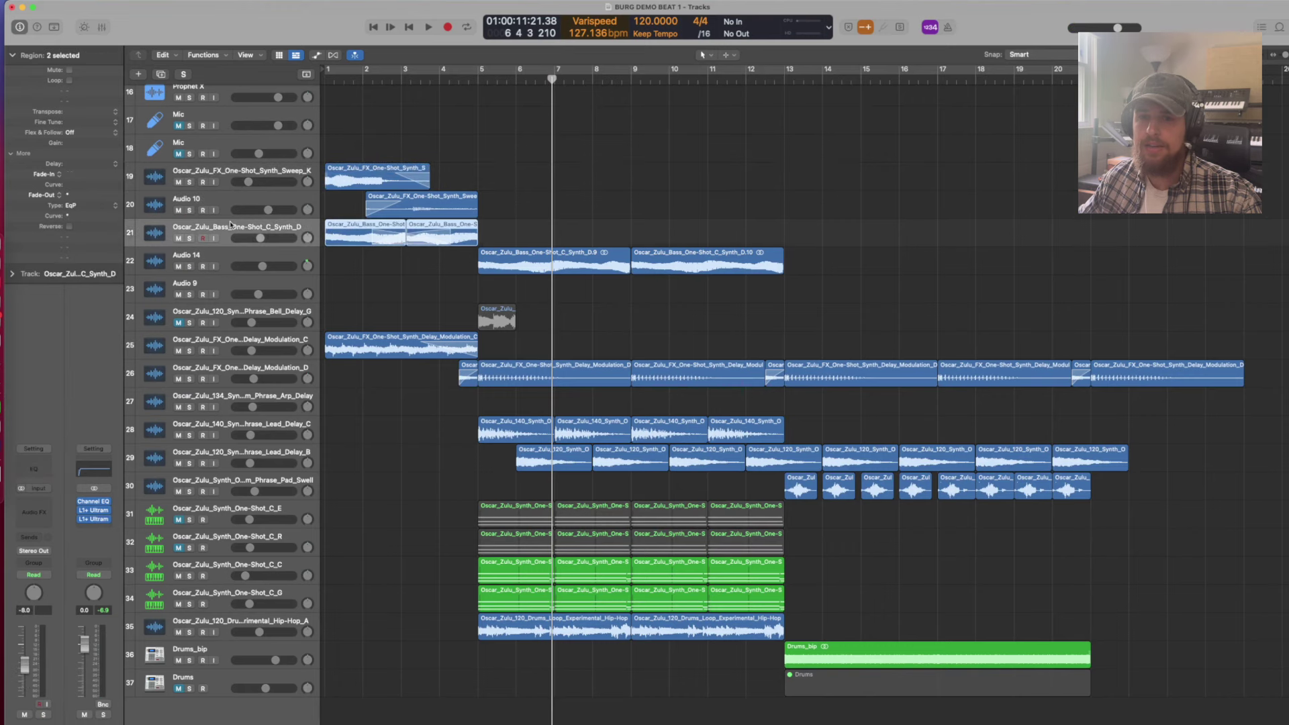
pyautogui.click(228, 172)
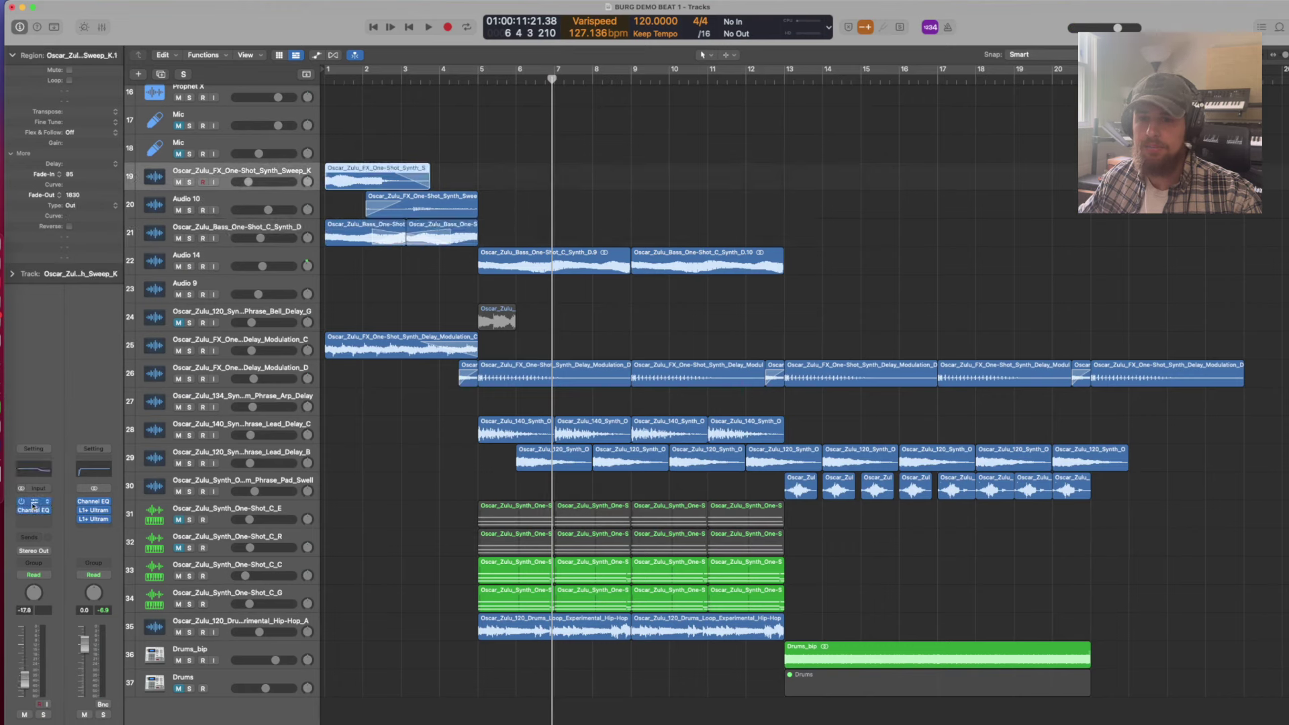
pyautogui.click(33, 502)
pyautogui.click(34, 511)
pyautogui.click(424, 146)
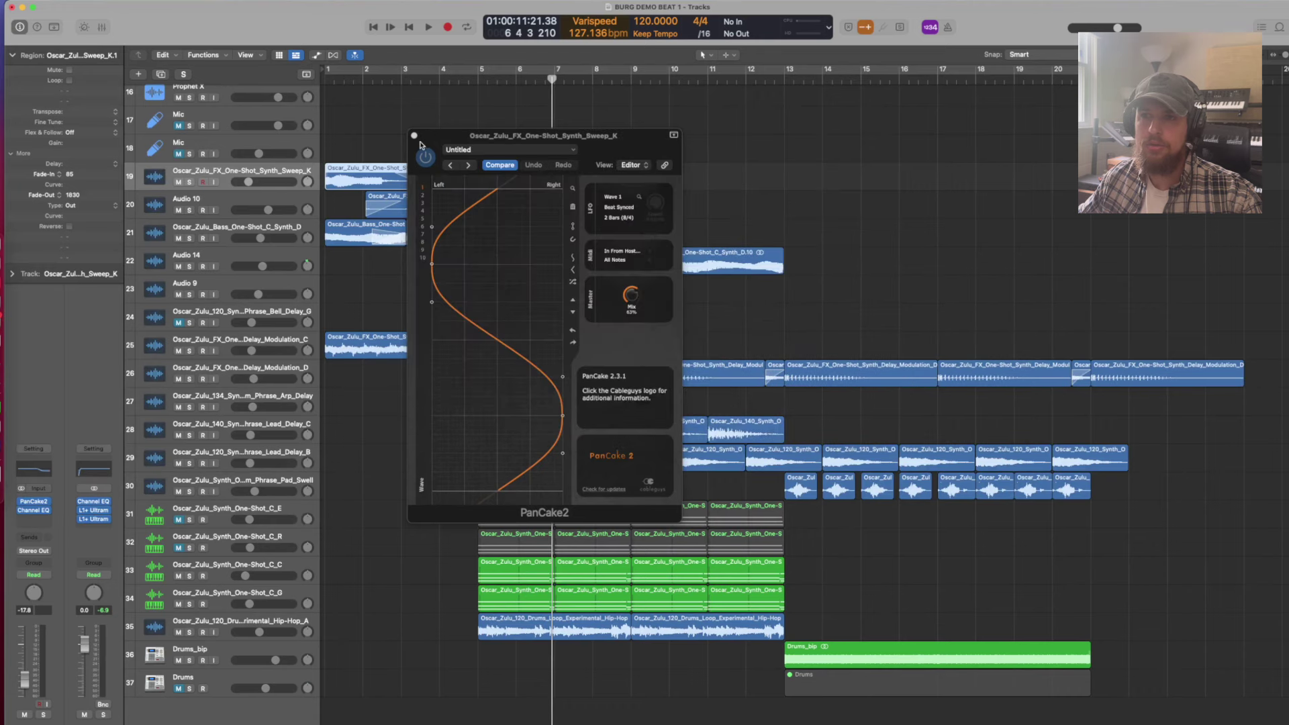
pyautogui.click(414, 135)
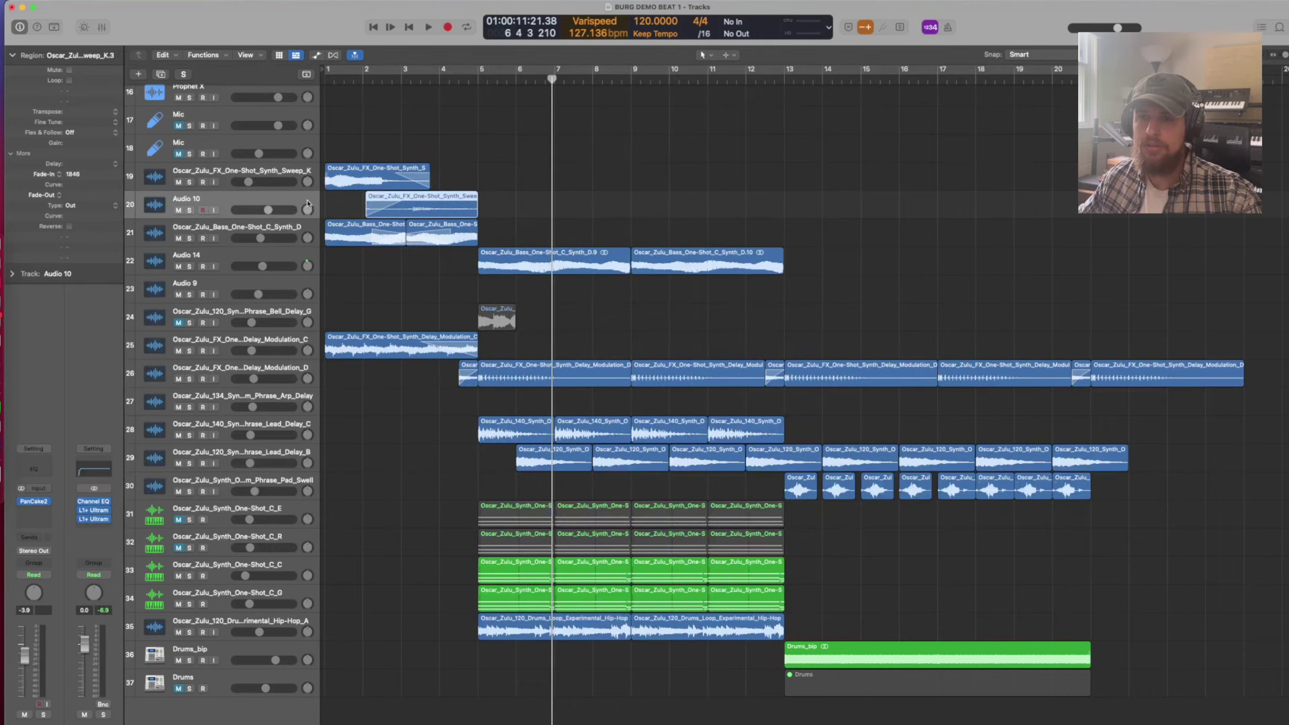
# Step: Check the channel strips of the Delay_Modulation_C, Delay_Modulation_D and Bass C_Synth_D tracks for inserted effects
pyautogui.click(247, 338)
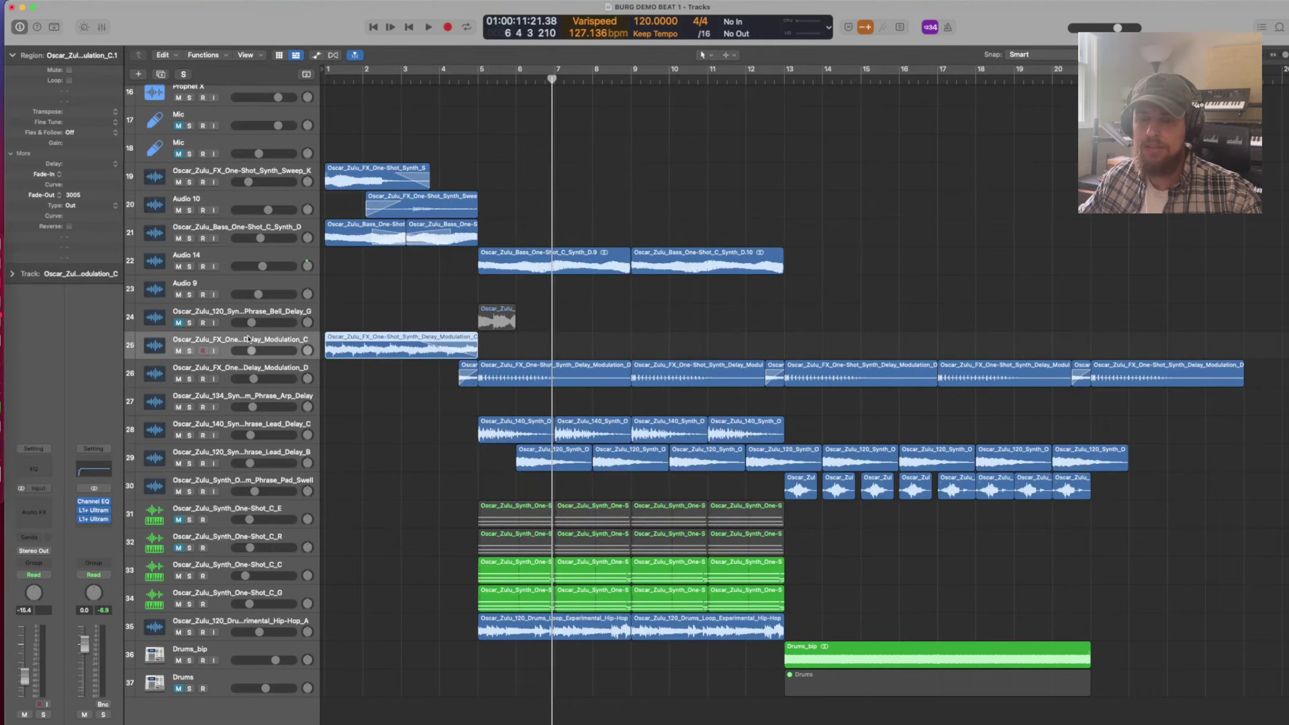
pyautogui.click(233, 365)
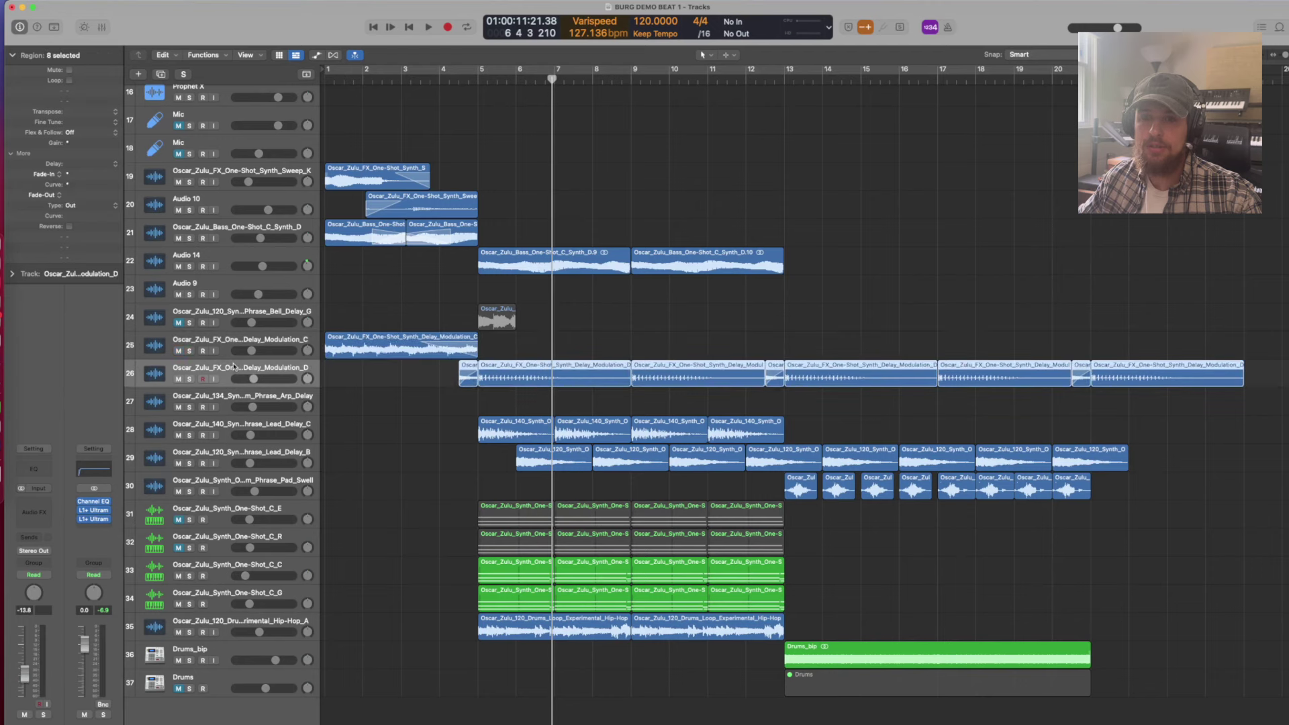
pyautogui.click(267, 228)
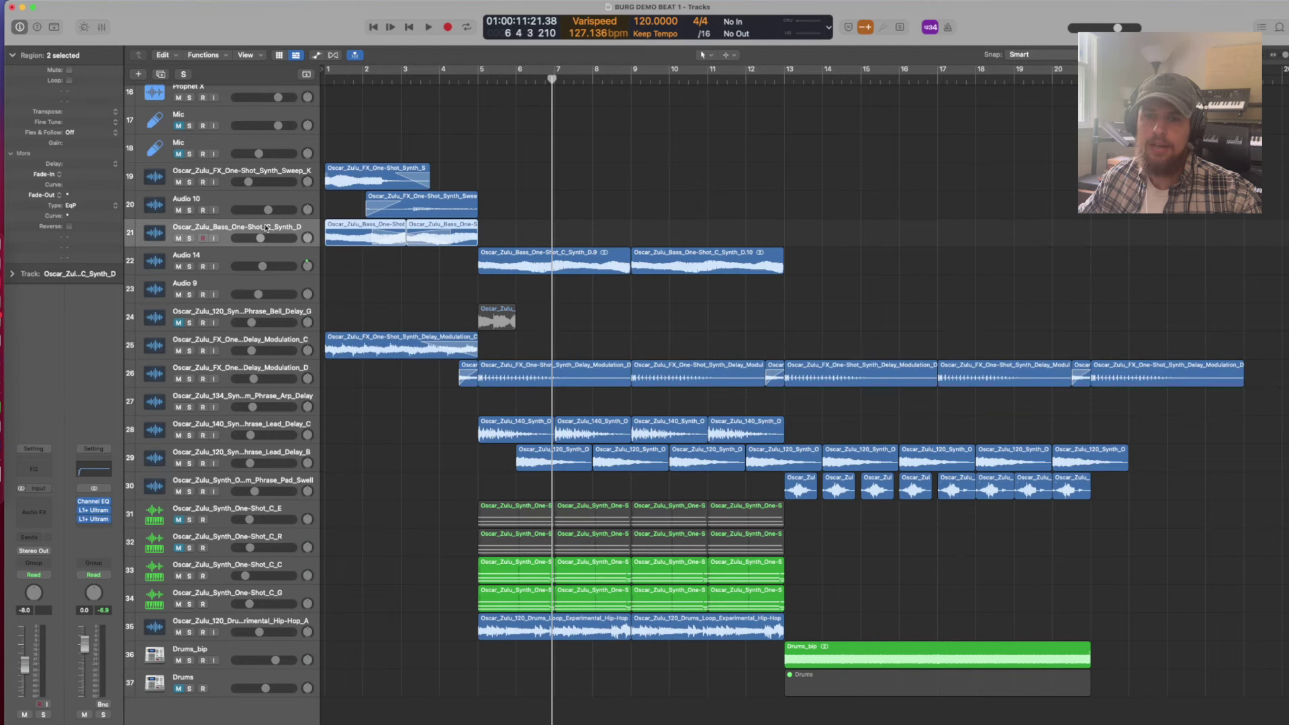
# Step: Select the overlapping intro regions on the Synth_Sweep_K and Audio 10 tracks
pyautogui.moveTo(447, 151); pyautogui.dragTo(393, 304)
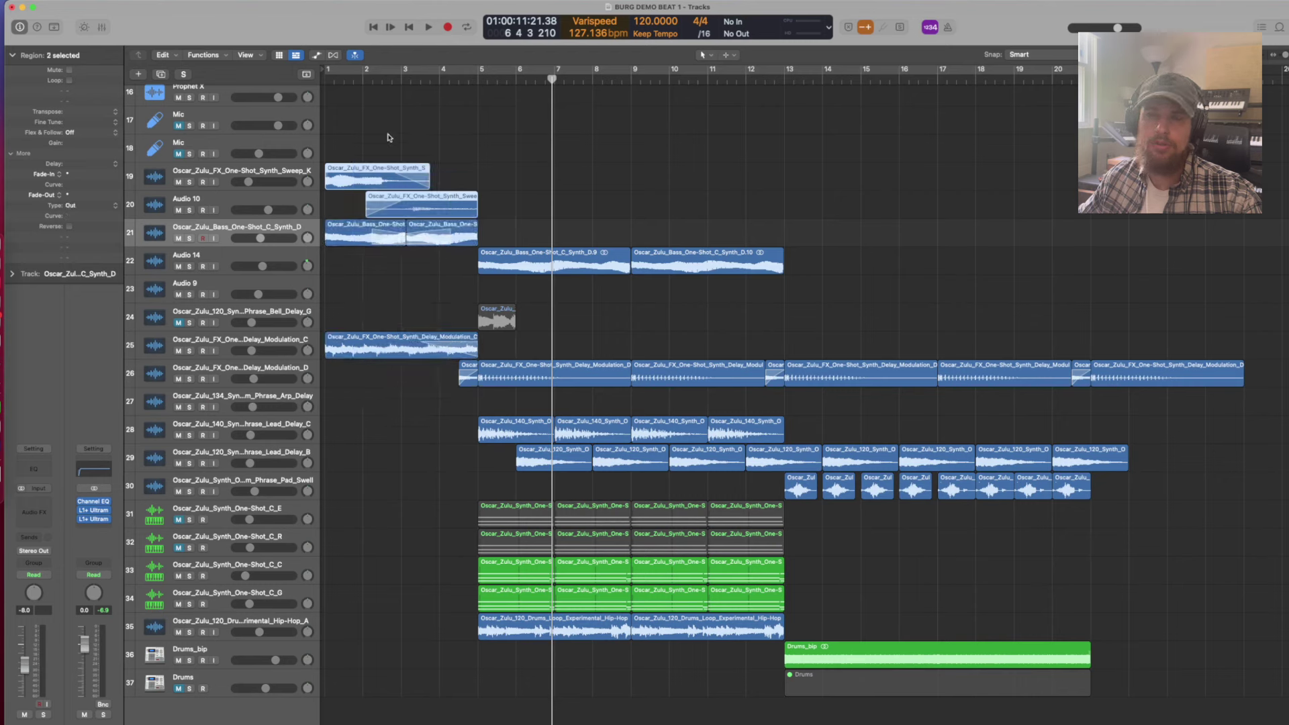
pyautogui.moveTo(368, 133); pyautogui.dragTo(415, 201)
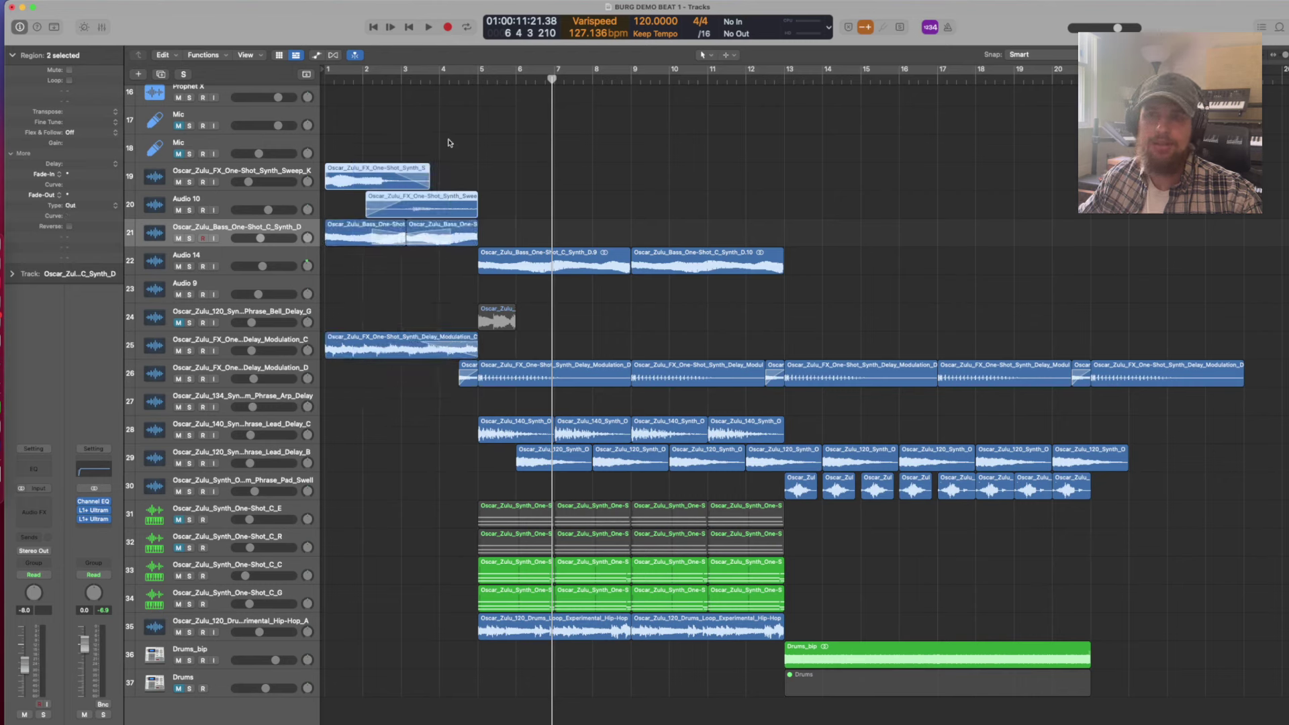
pyautogui.moveTo(449, 142); pyautogui.dragTo(406, 204)
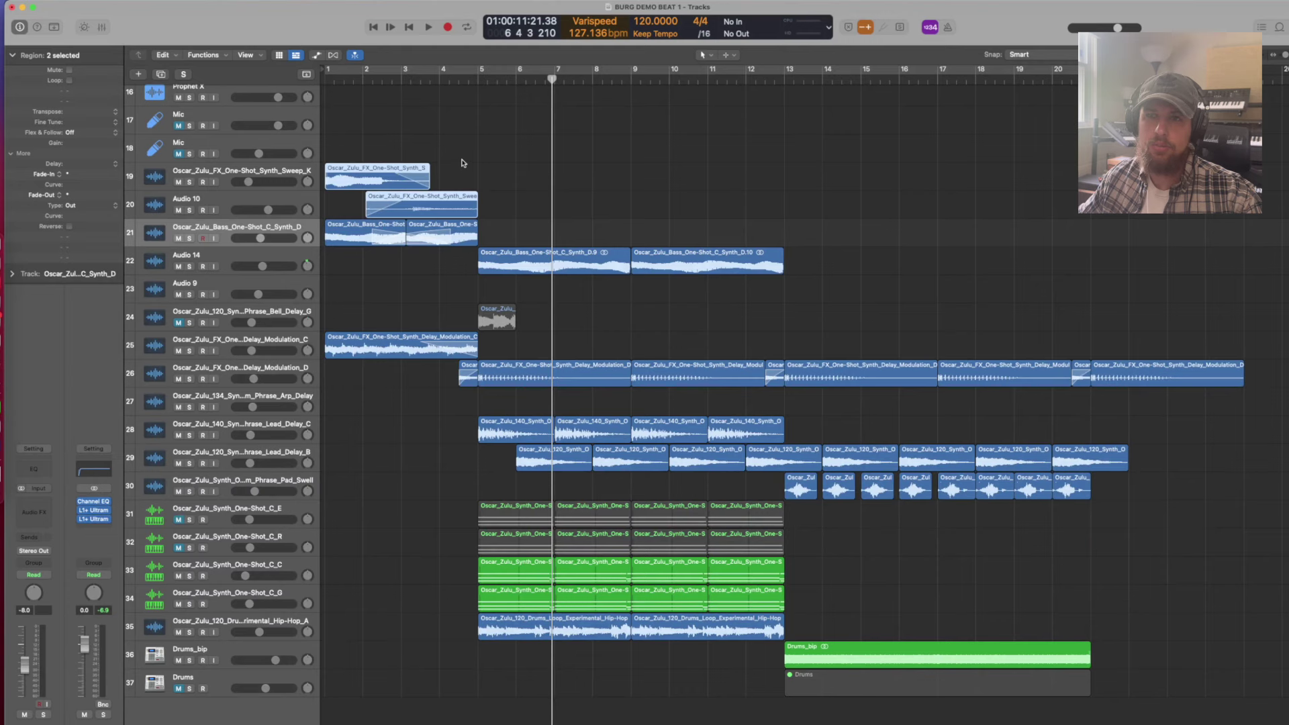
# Step: Solo the Lead_Delay_C and Lead_Delay_B tracks and play them together from bar 5 to bar 9
pyautogui.click(446, 264)
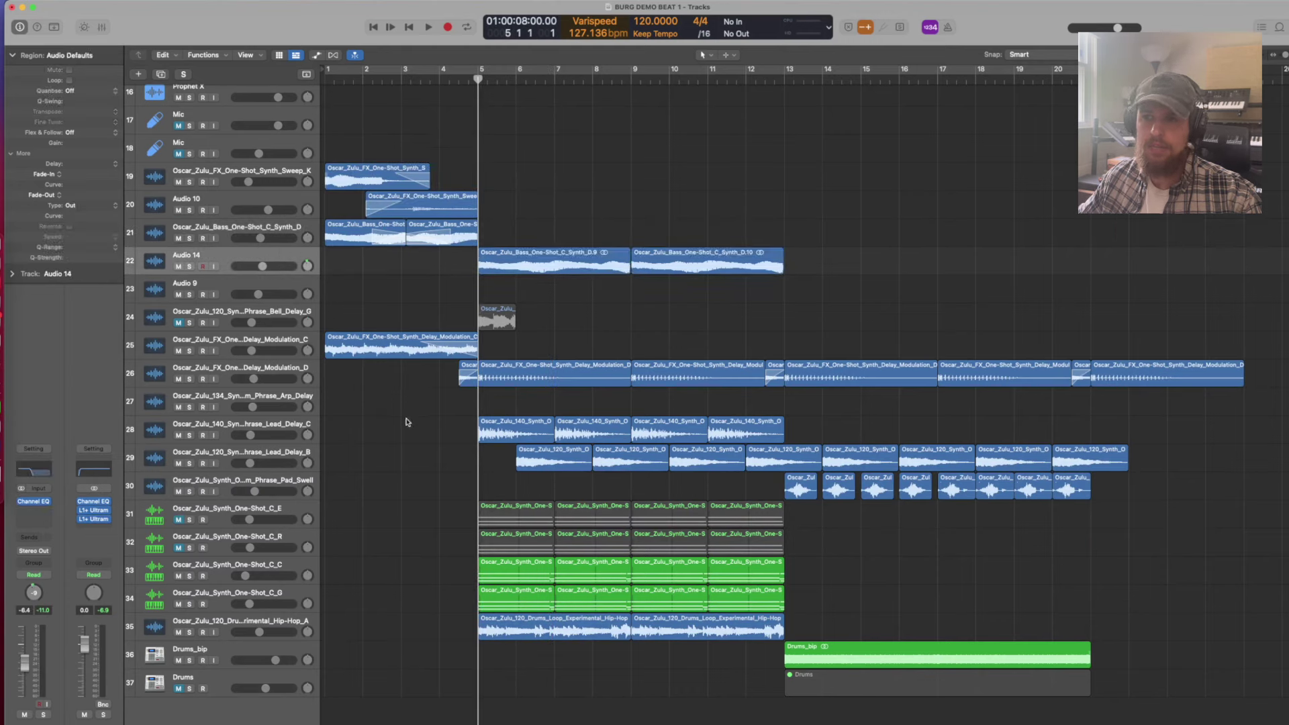
pyautogui.click(282, 428)
pyautogui.press('s')
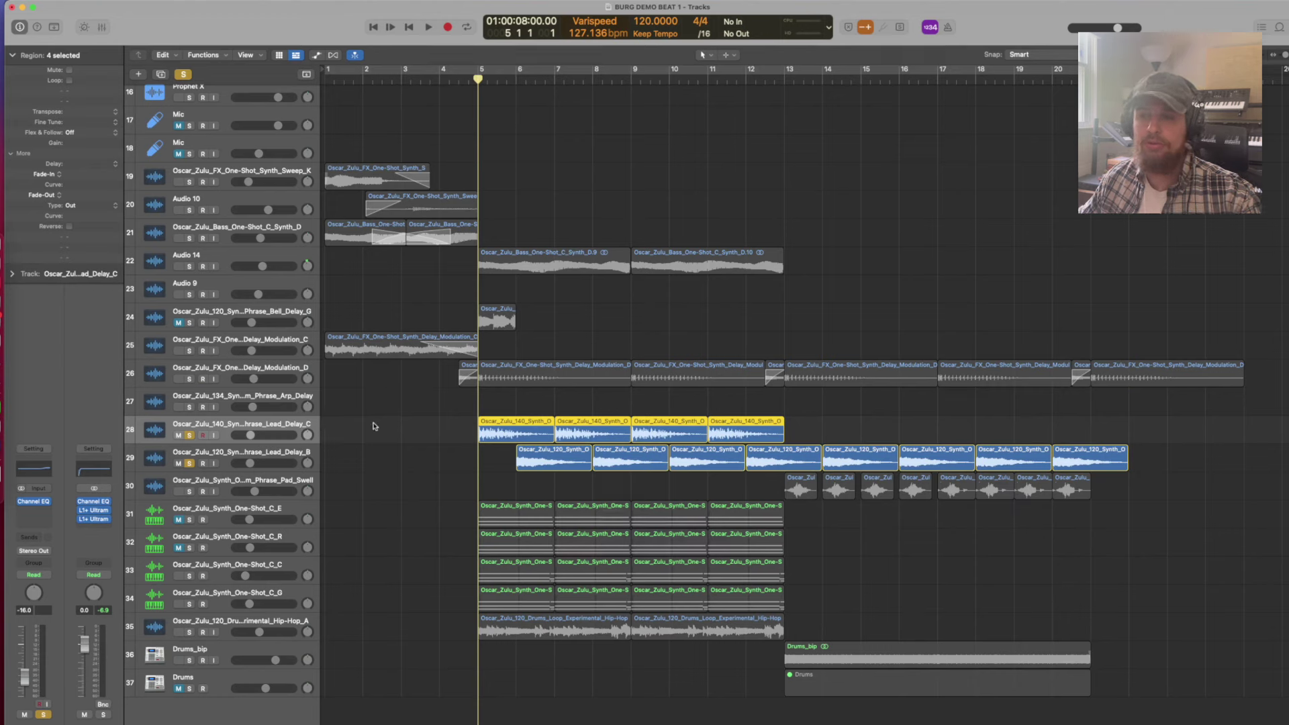
pyautogui.press('space')
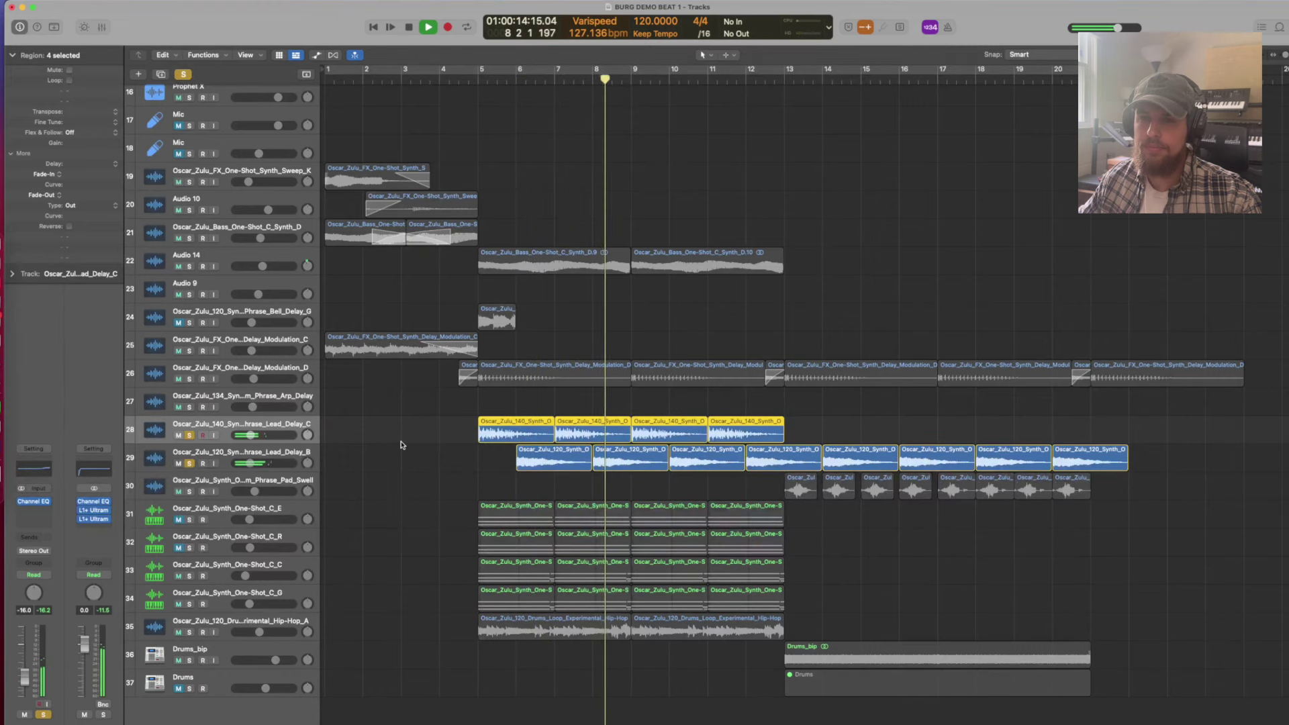
pyautogui.press('space')
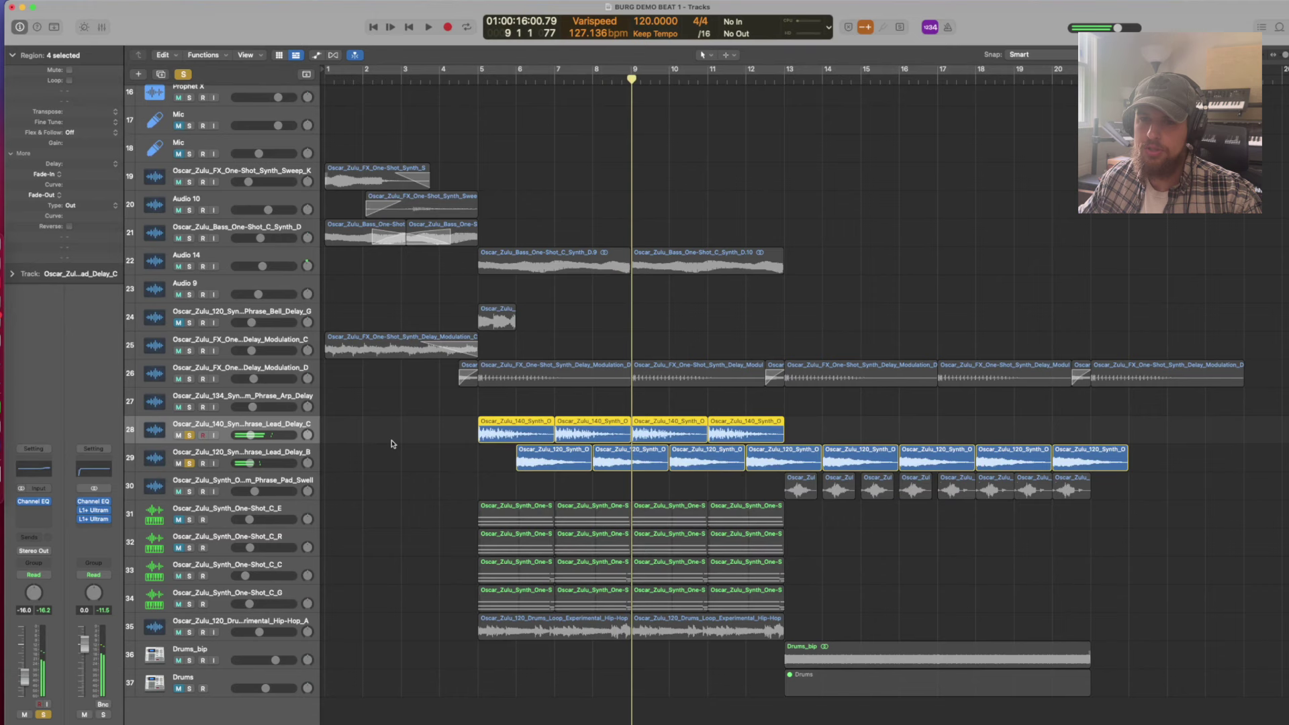
# Step: Examine the Channel EQ settings on the Lead_Delay_C and Lead_Delay_B tracks and close both plug-in windows
pyautogui.click(36, 502)
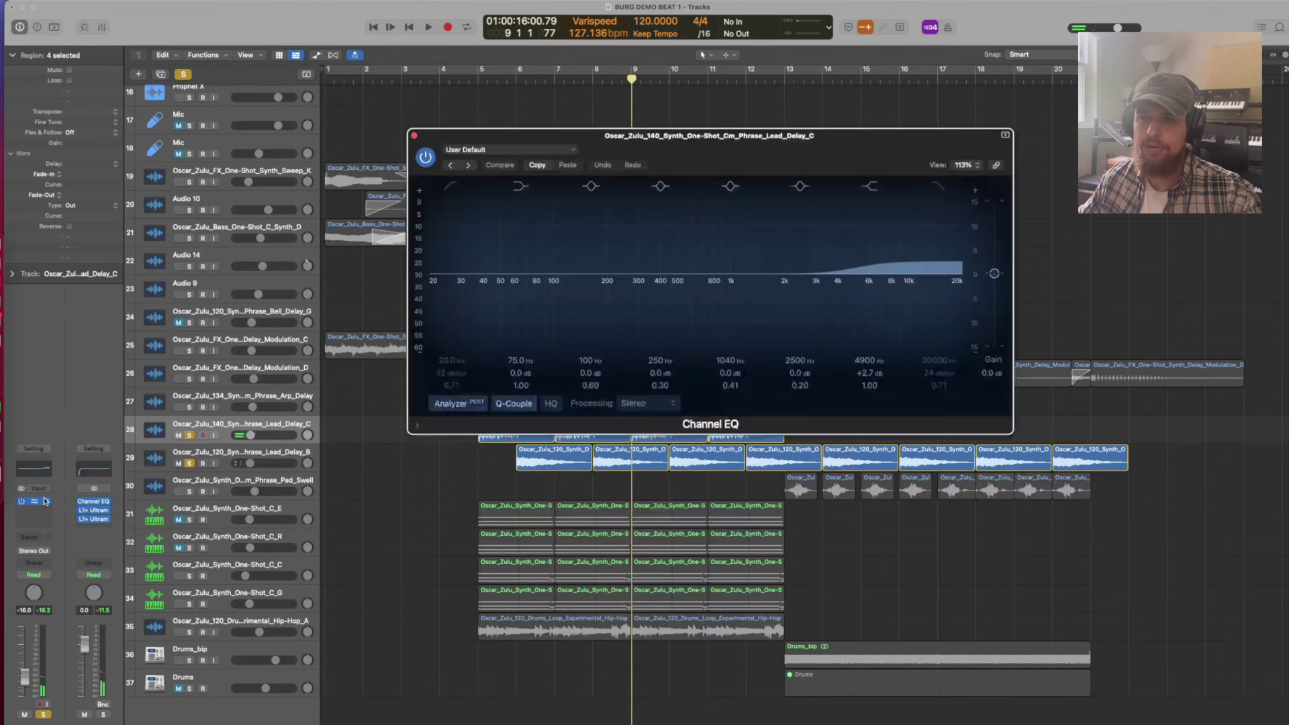
pyautogui.moveTo(827, 144); pyautogui.dragTo(808, 92)
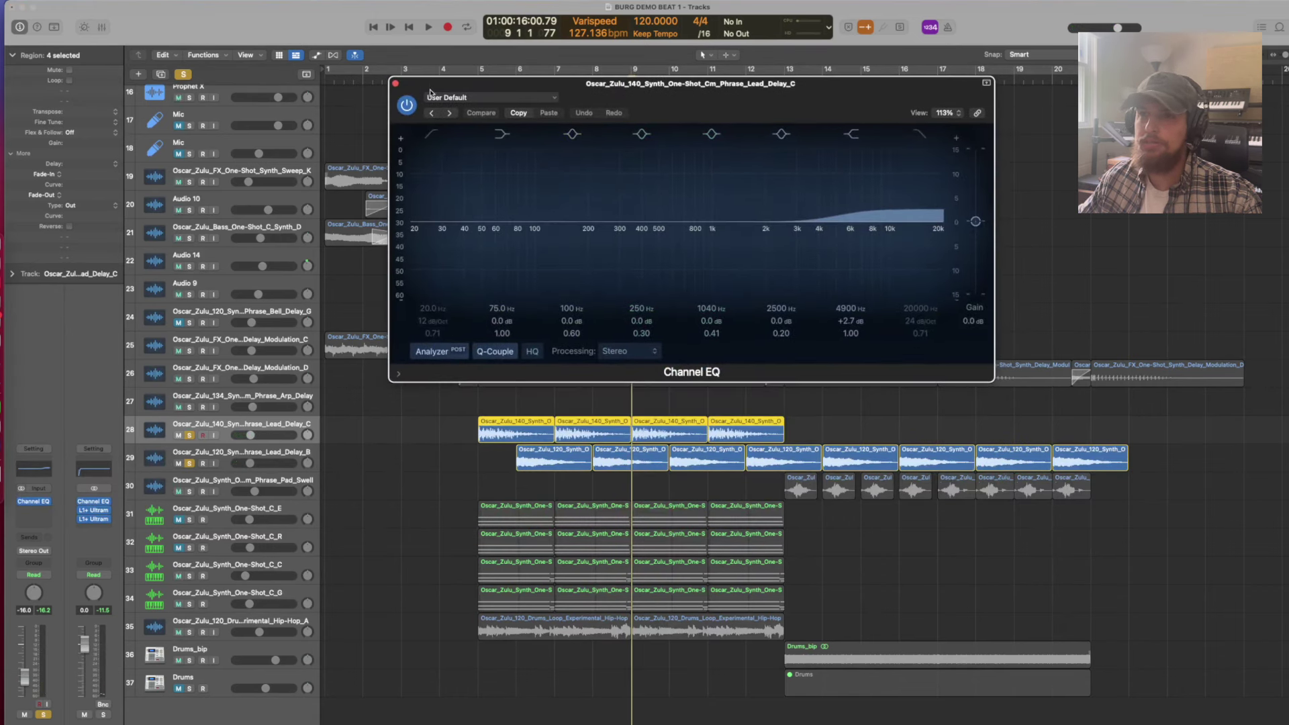
pyautogui.click(396, 83)
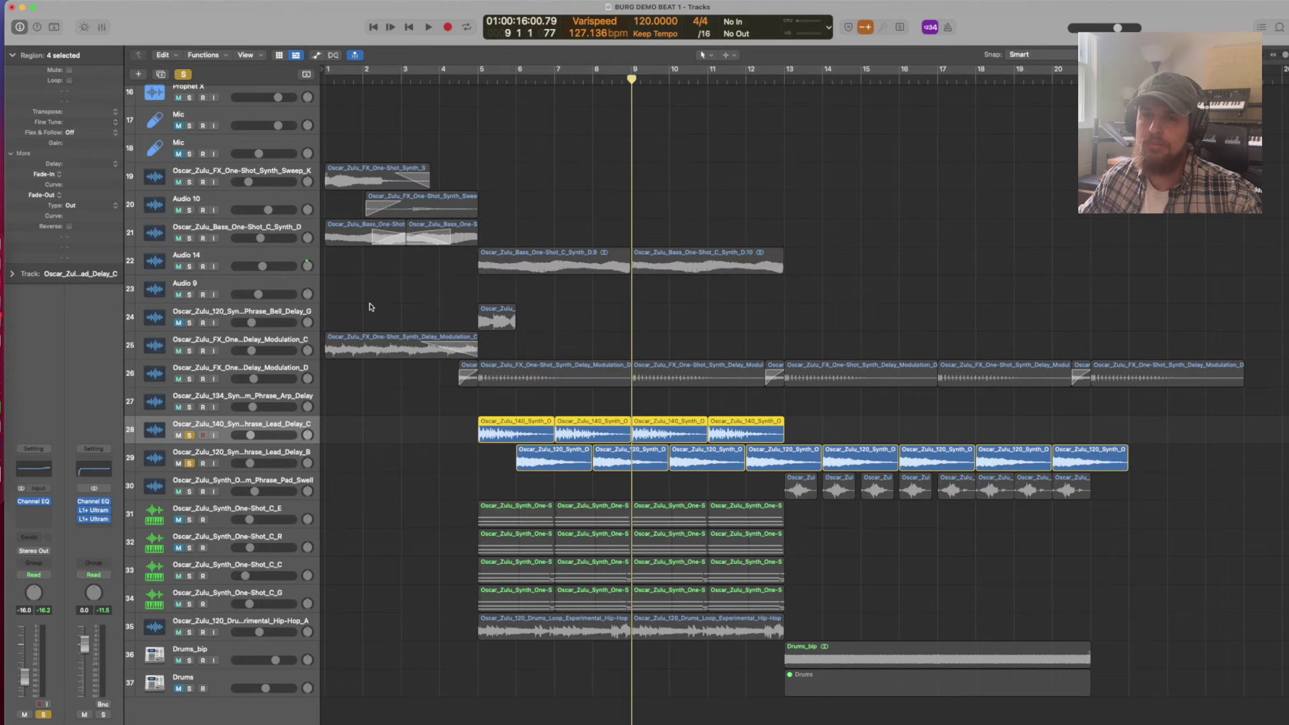
pyautogui.click(155, 459)
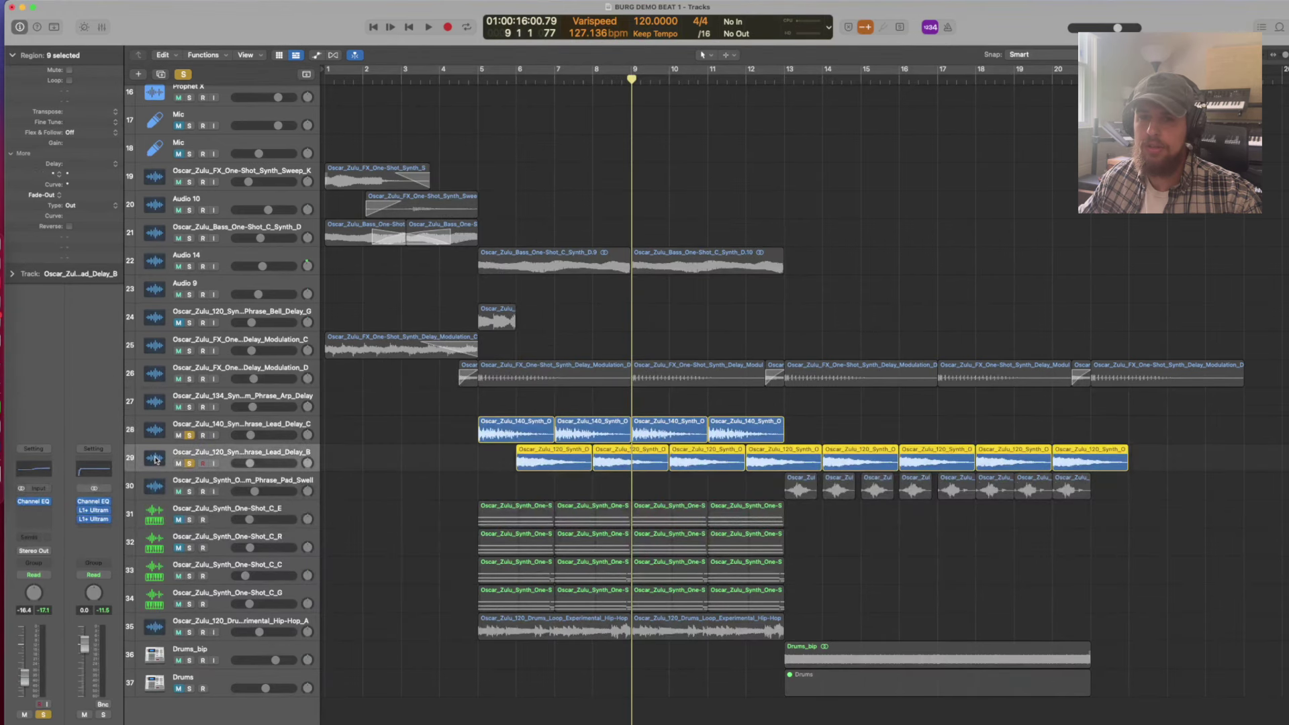
pyautogui.click(34, 502)
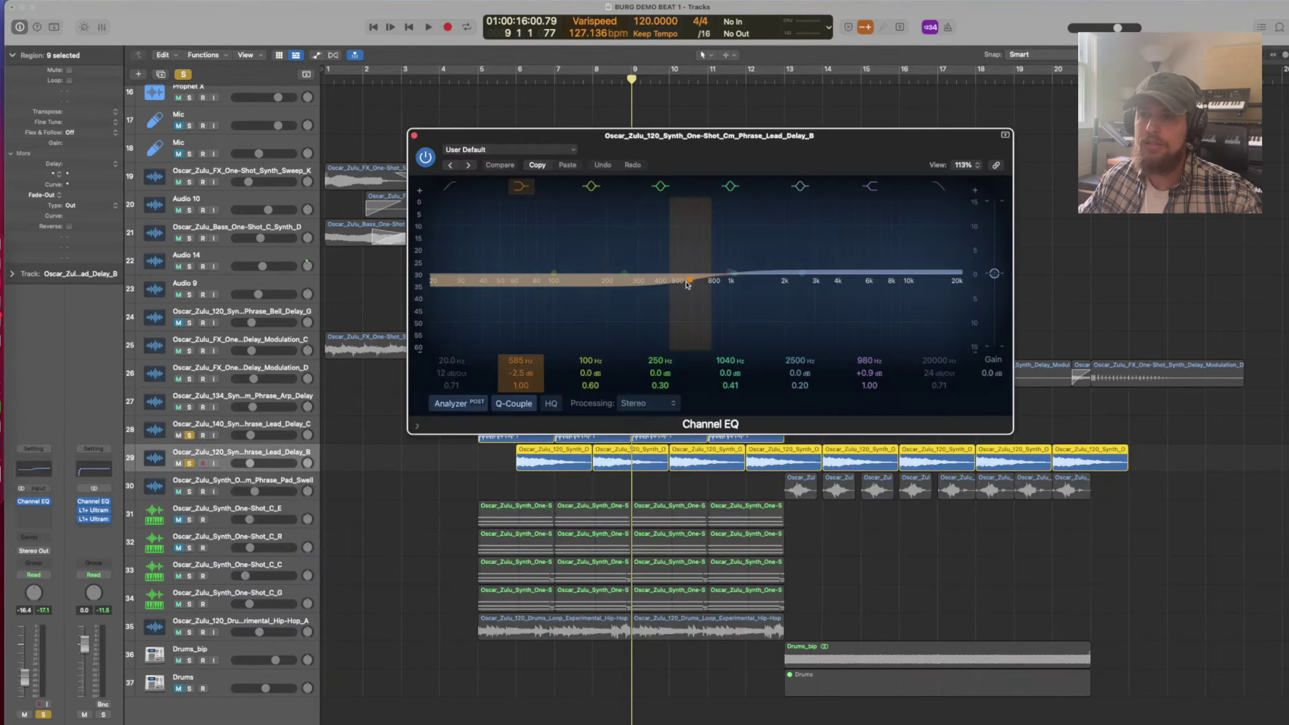
pyautogui.click(414, 136)
# Step: Add the Audio 14 bass track to the solo and play it with both lead tracks up to bar 9
pyautogui.click(403, 434)
pyautogui.press('space')
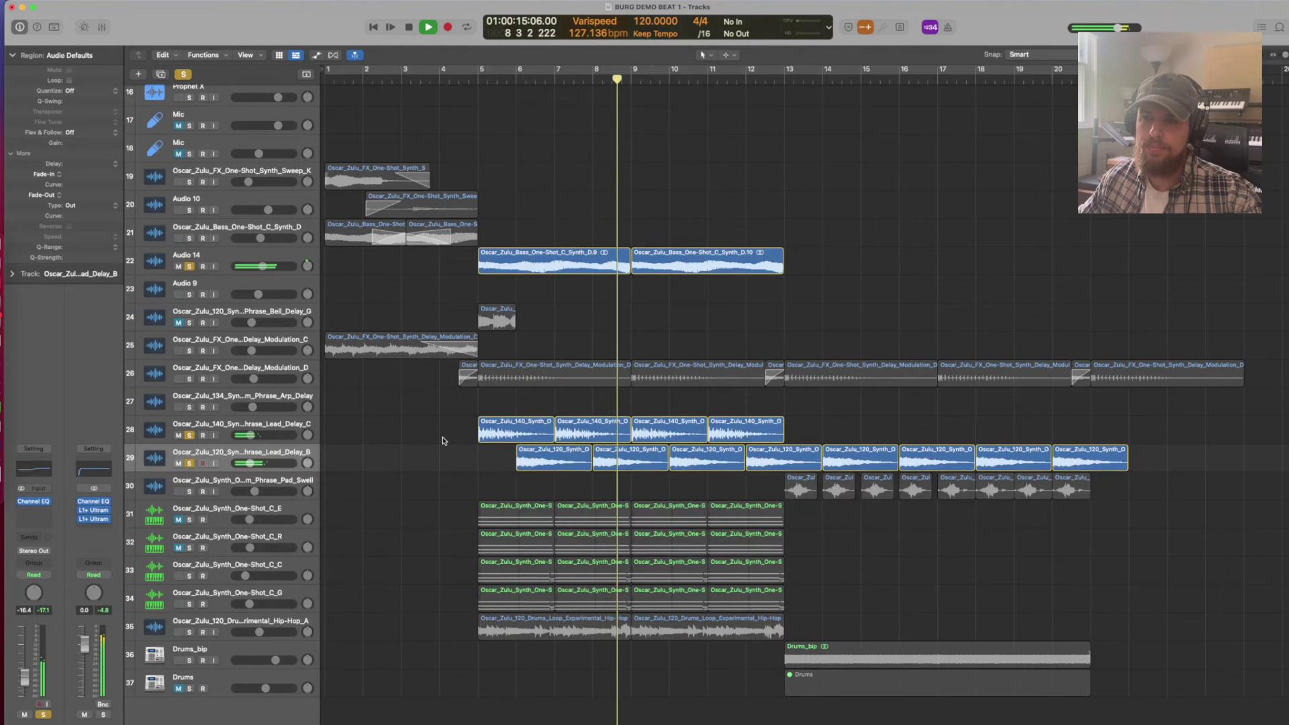
pyautogui.press('space')
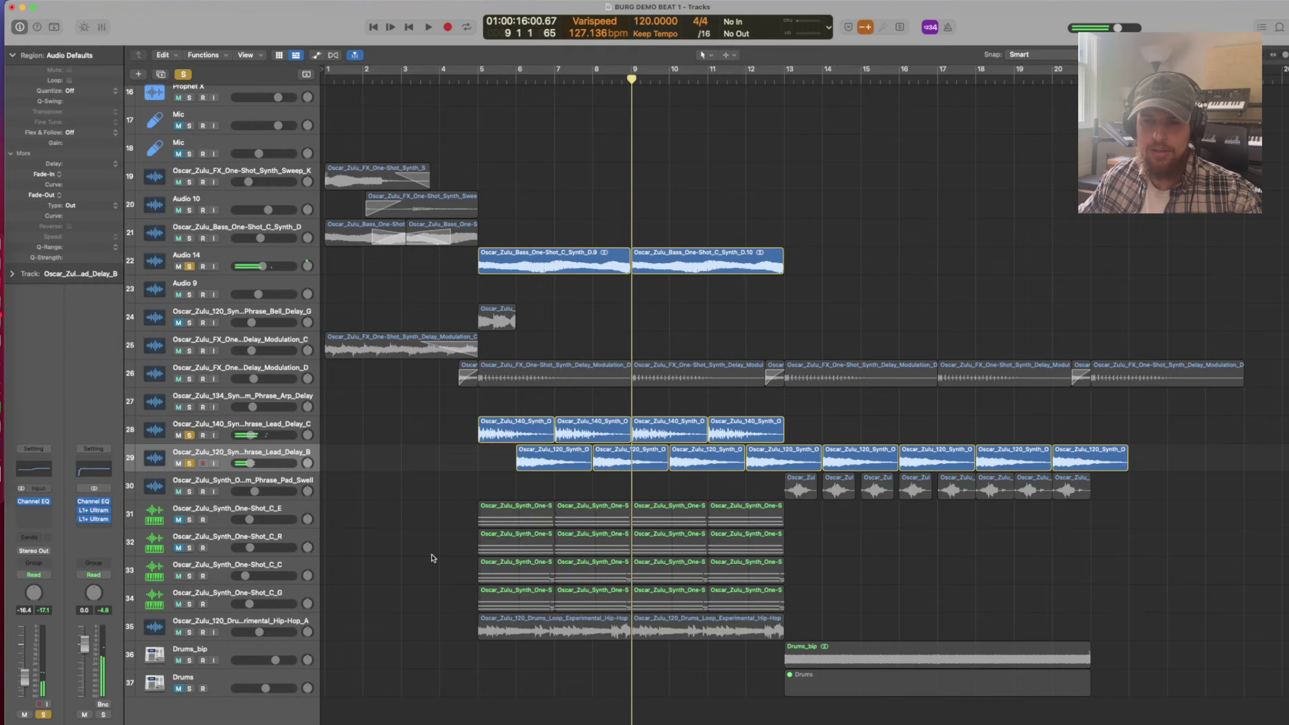
# Step: Add the One-Shot_C_C and One-Shot_C_G synth tracks to the solo and open Quick Sampler on the C_C track
pyautogui.click(153, 571)
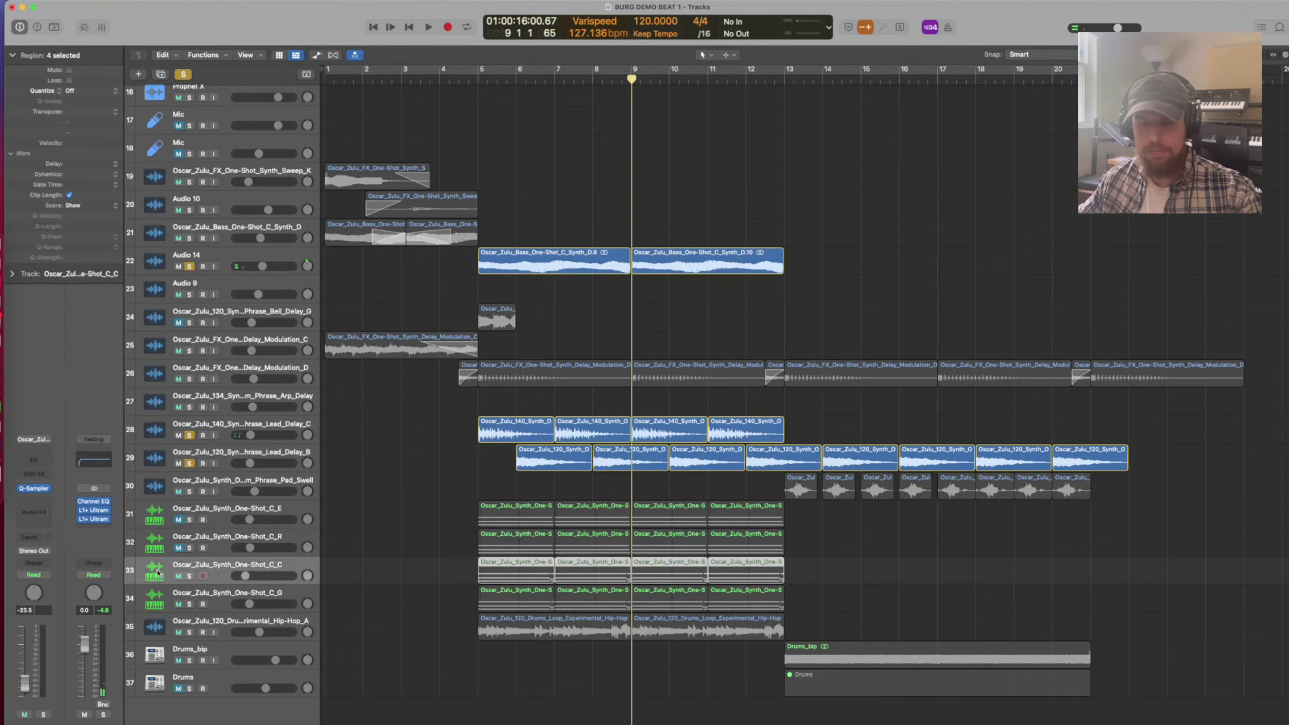
pyautogui.click(190, 576)
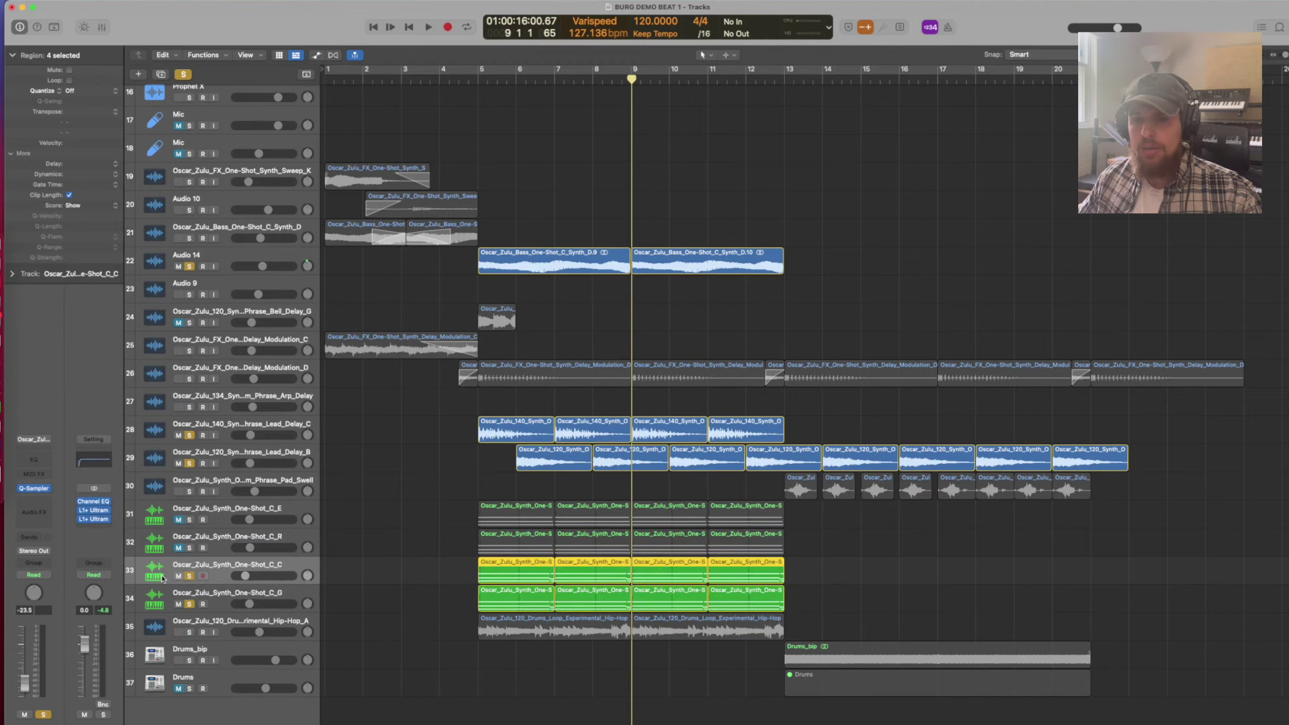
pyautogui.click(34, 490)
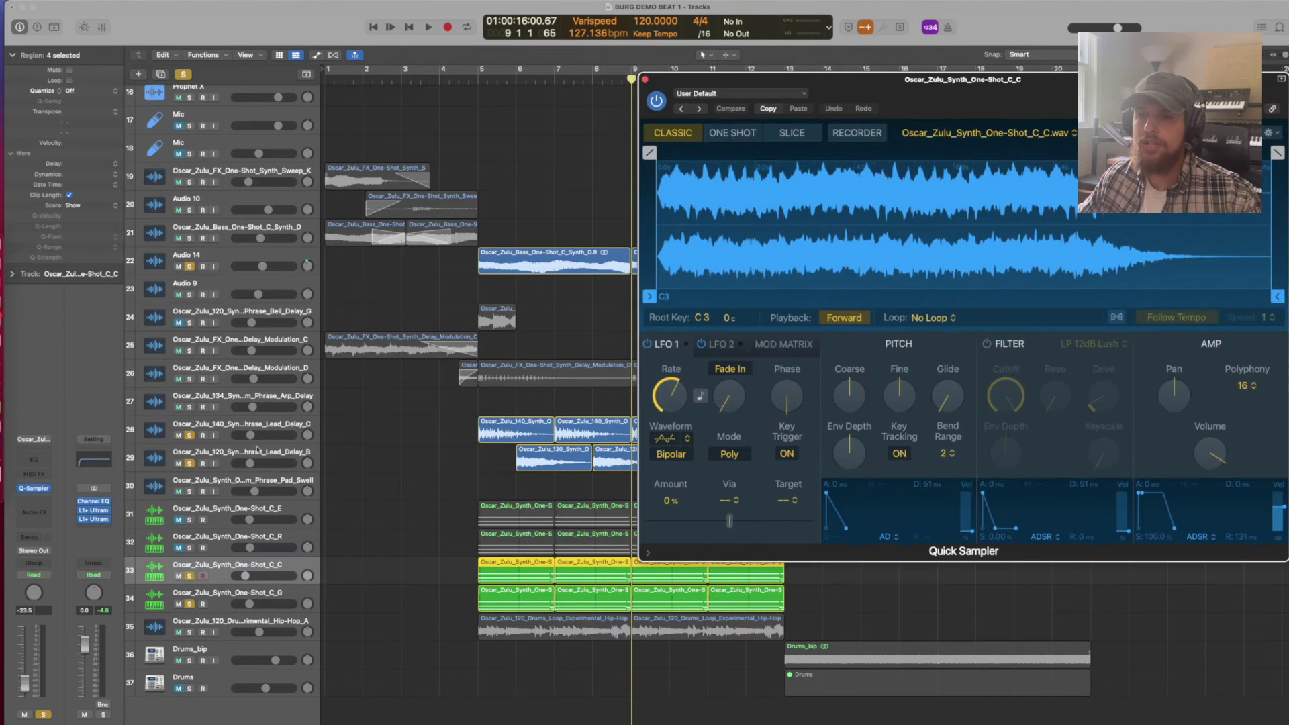
# Step: Solo only the One-Shot_C_C and One-Shot_C_G tracks and play them with the cycle range set to bars 5 to 9
pyautogui.click(182, 75)
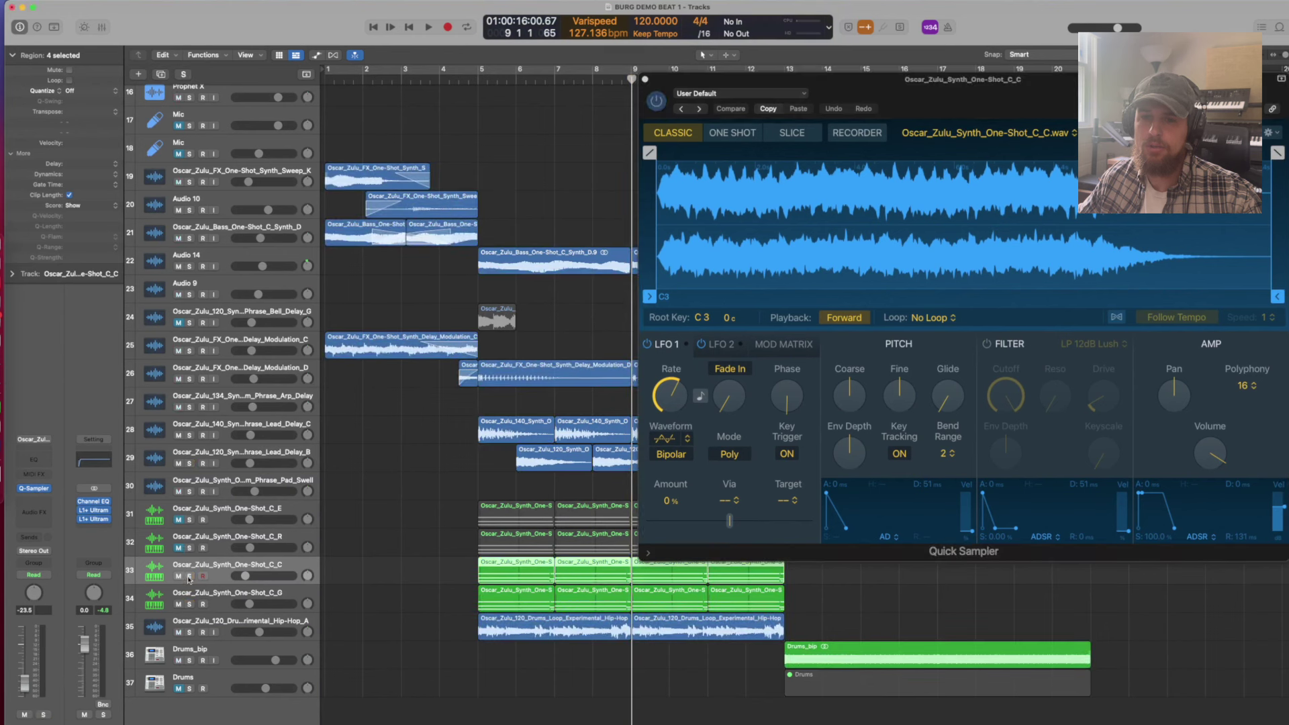
pyautogui.click(189, 576)
pyautogui.moveTo(479, 71); pyautogui.dragTo(634, 73)
pyautogui.press('space')
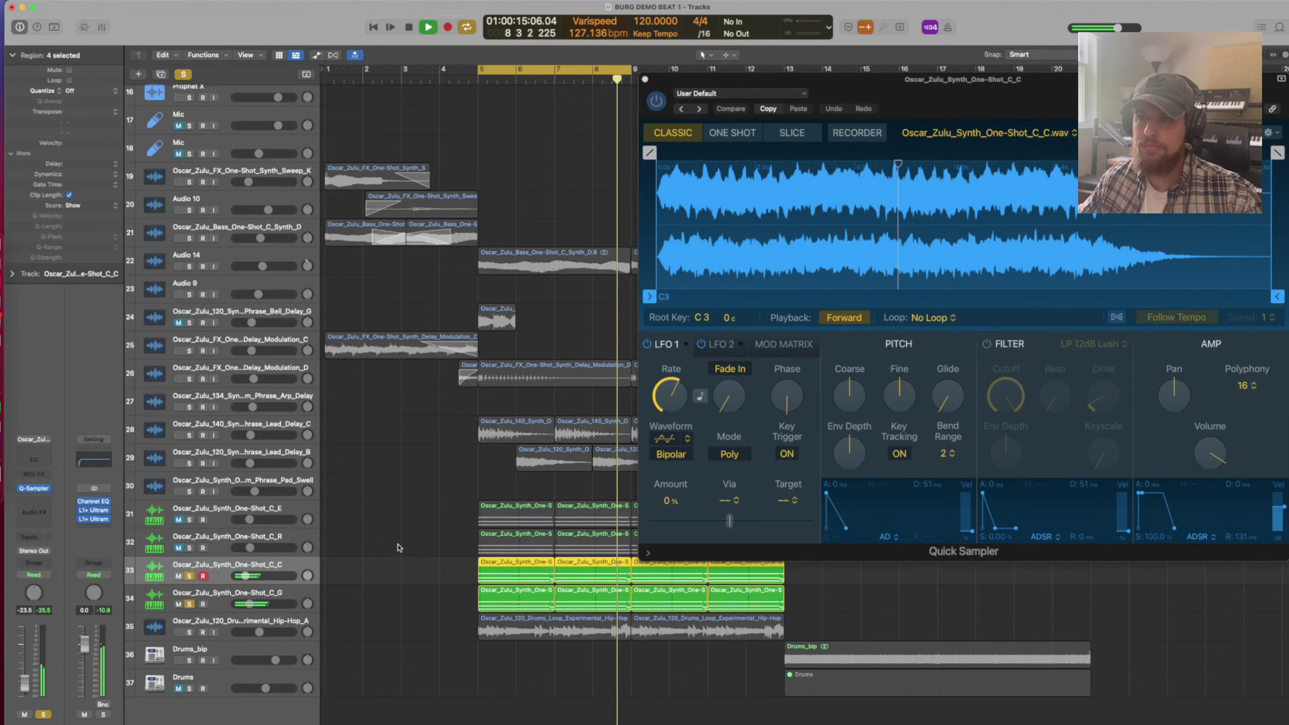
pyautogui.press('space')
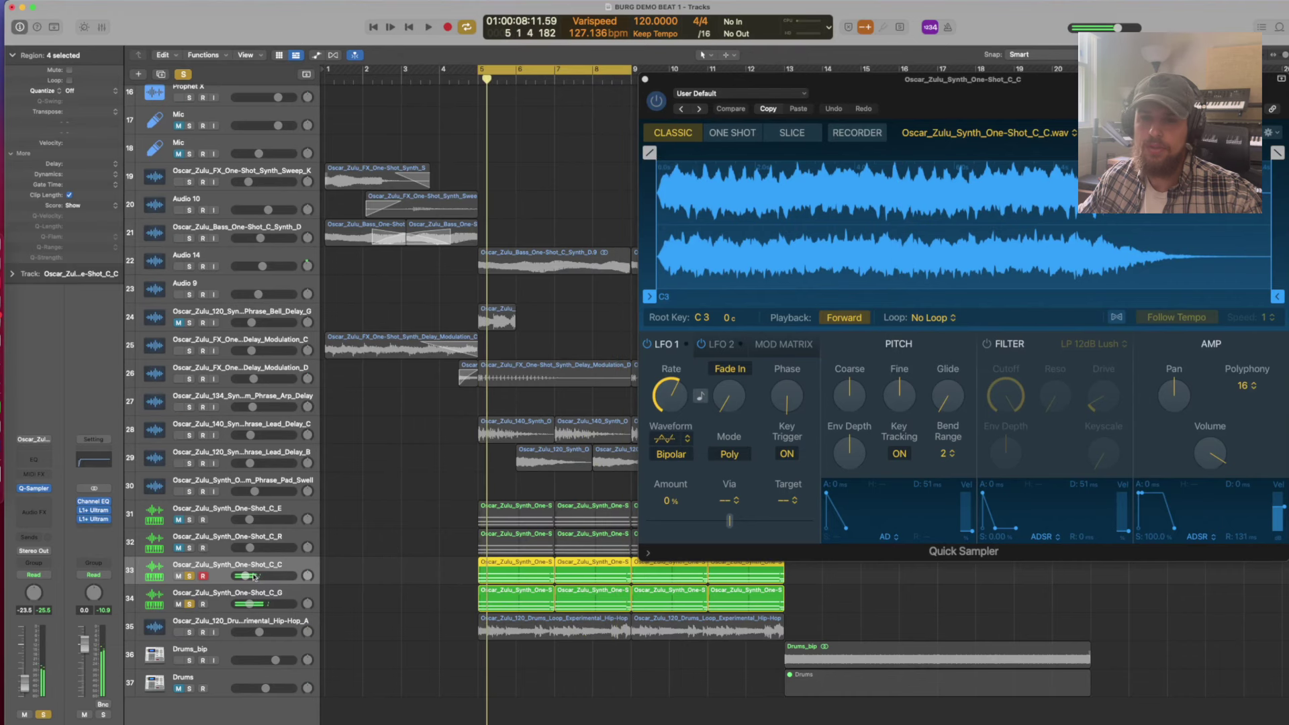
# Step: Play the One-Shot_C_C synth track soloed on its own from bar 5
pyautogui.click(208, 564)
pyautogui.press('space')
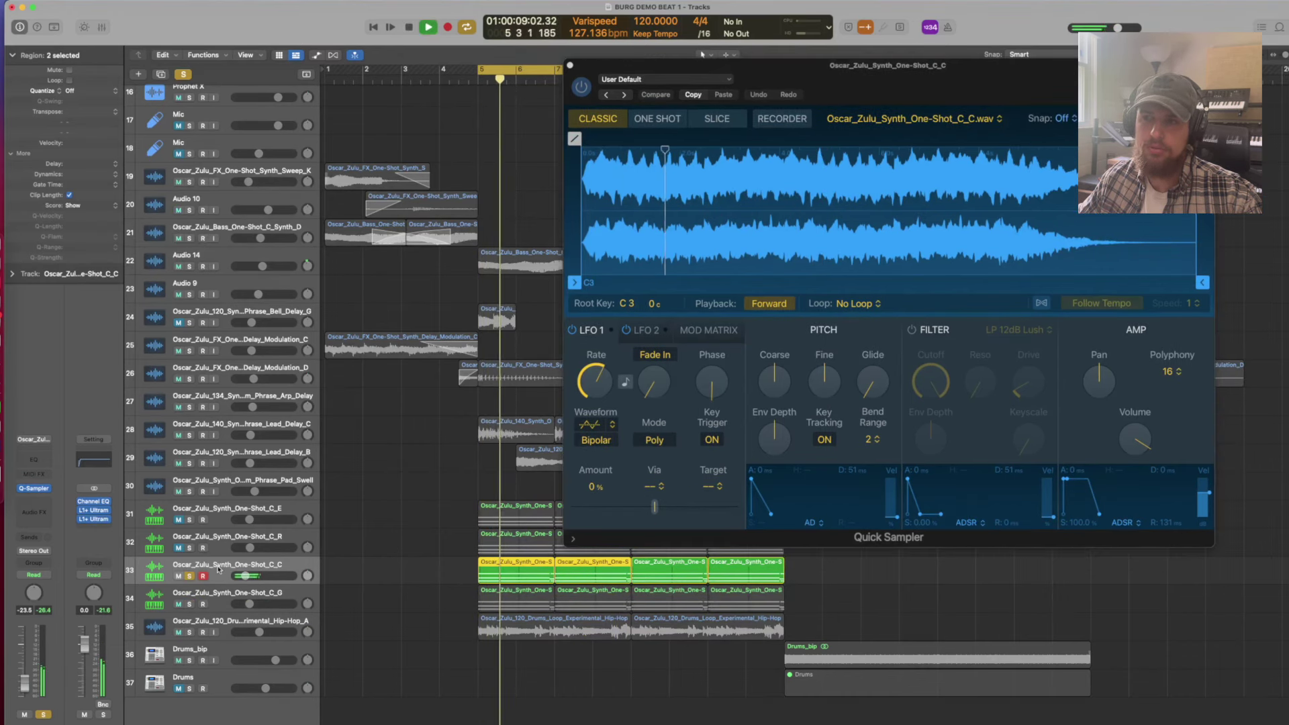
pyautogui.press('space')
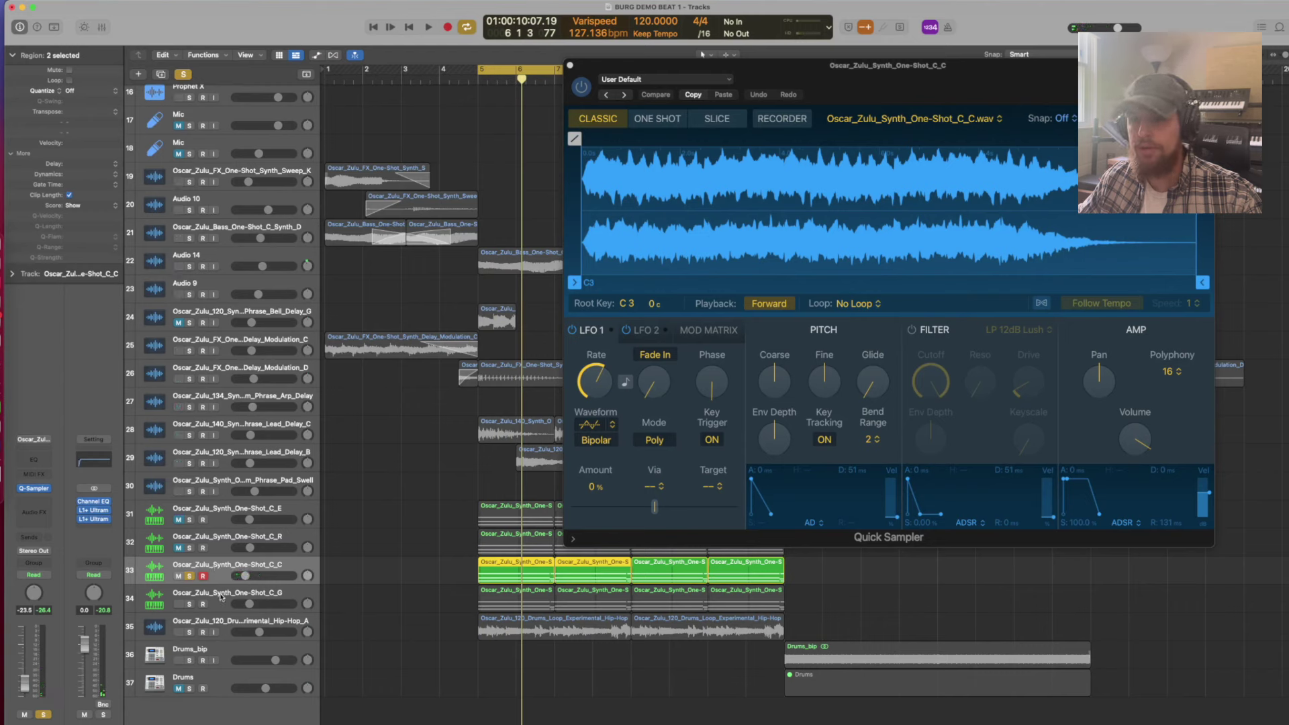
# Step: Open the Channel EQ on the One-Shot_C_G track and play the track soloed together with One-Shot_C_C
pyautogui.click(222, 595)
pyautogui.press('e')
pyautogui.click(190, 604)
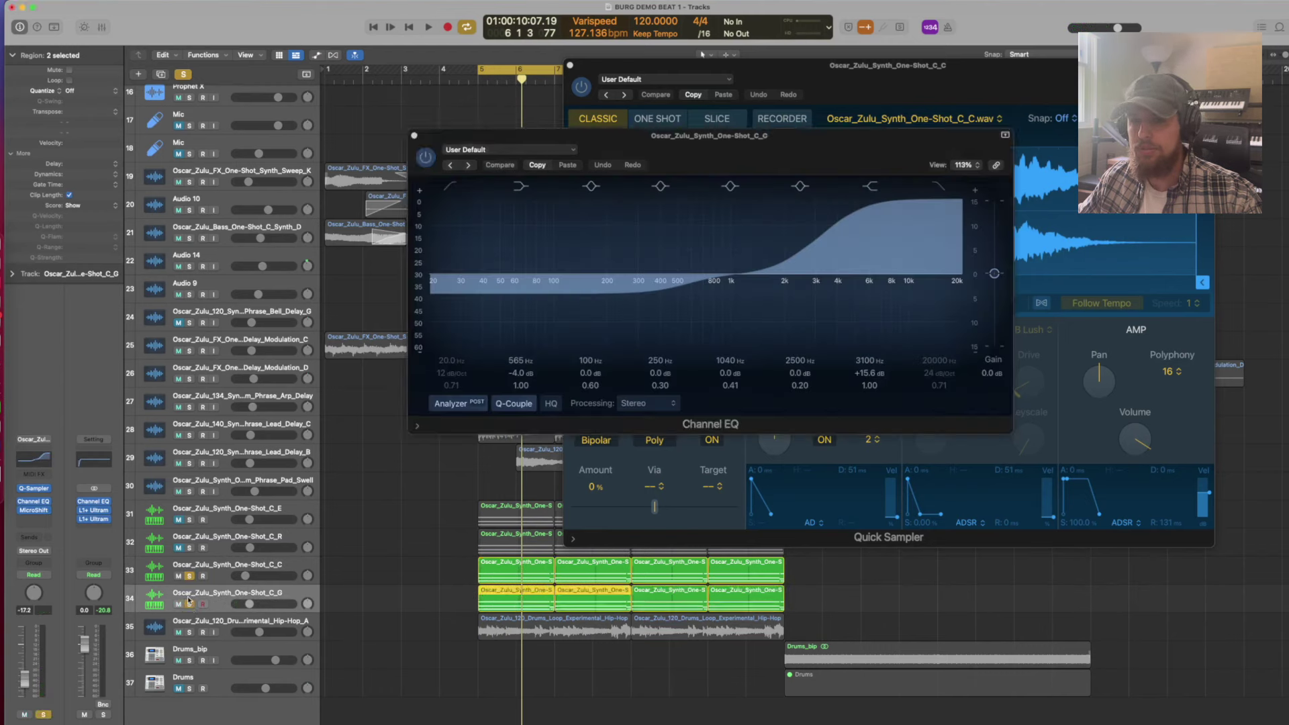
pyautogui.press('space')
pyautogui.press('space')
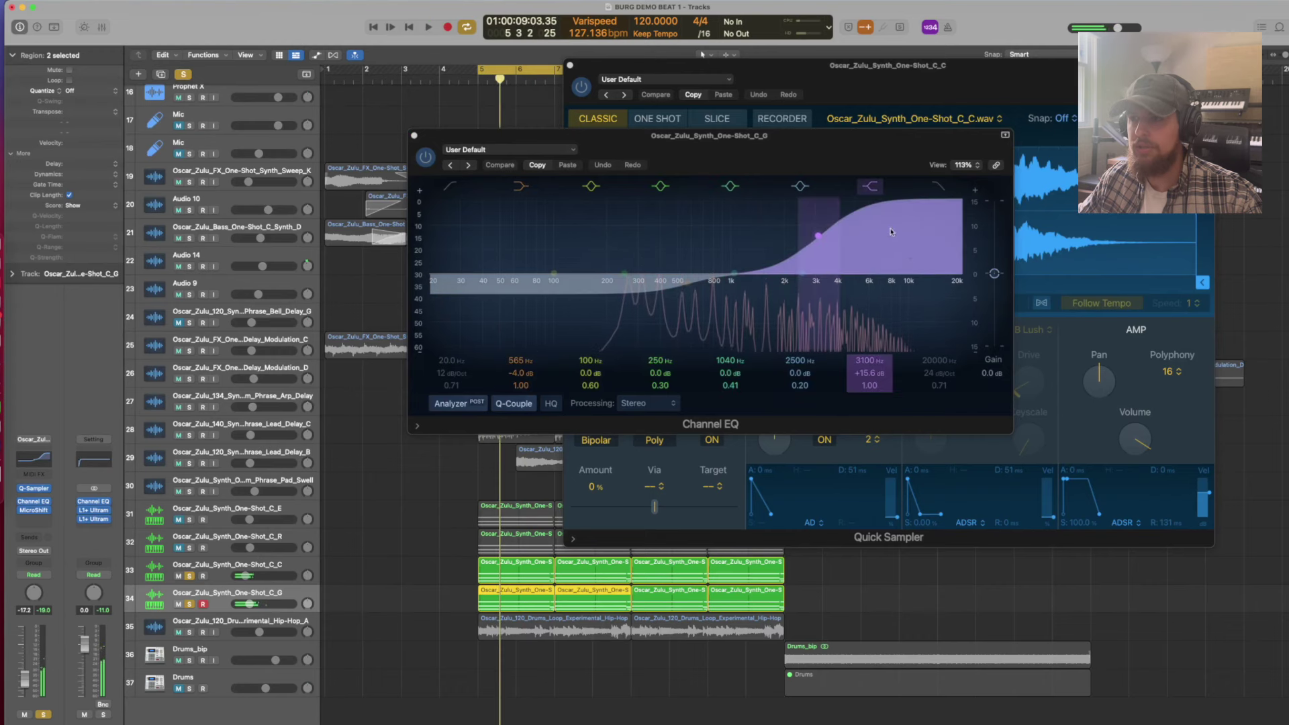
# Step: Examine the MicroShift plug-in on the One-Shot_C_G track, closing all plug-in windows, and remove the solos from both synth tracks
pyautogui.click(34, 512)
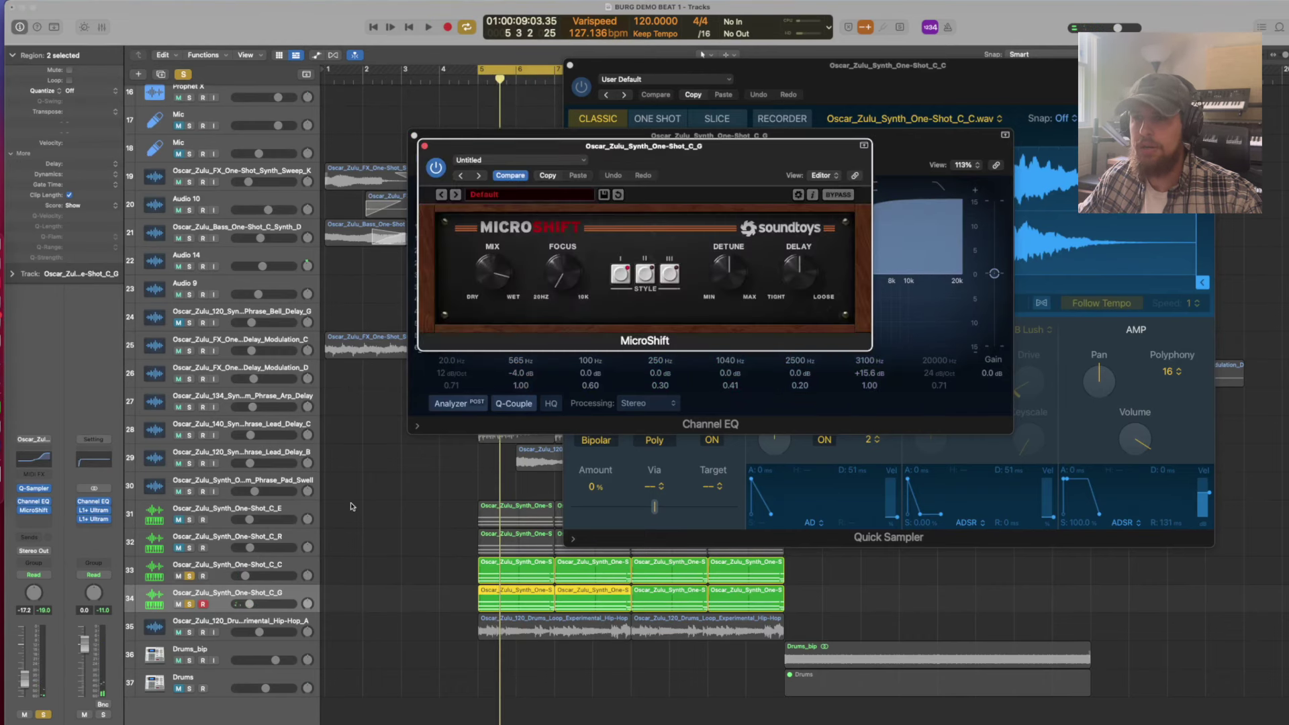
pyautogui.click(424, 145)
pyautogui.click(414, 136)
pyautogui.click(571, 66)
pyautogui.click(598, 168)
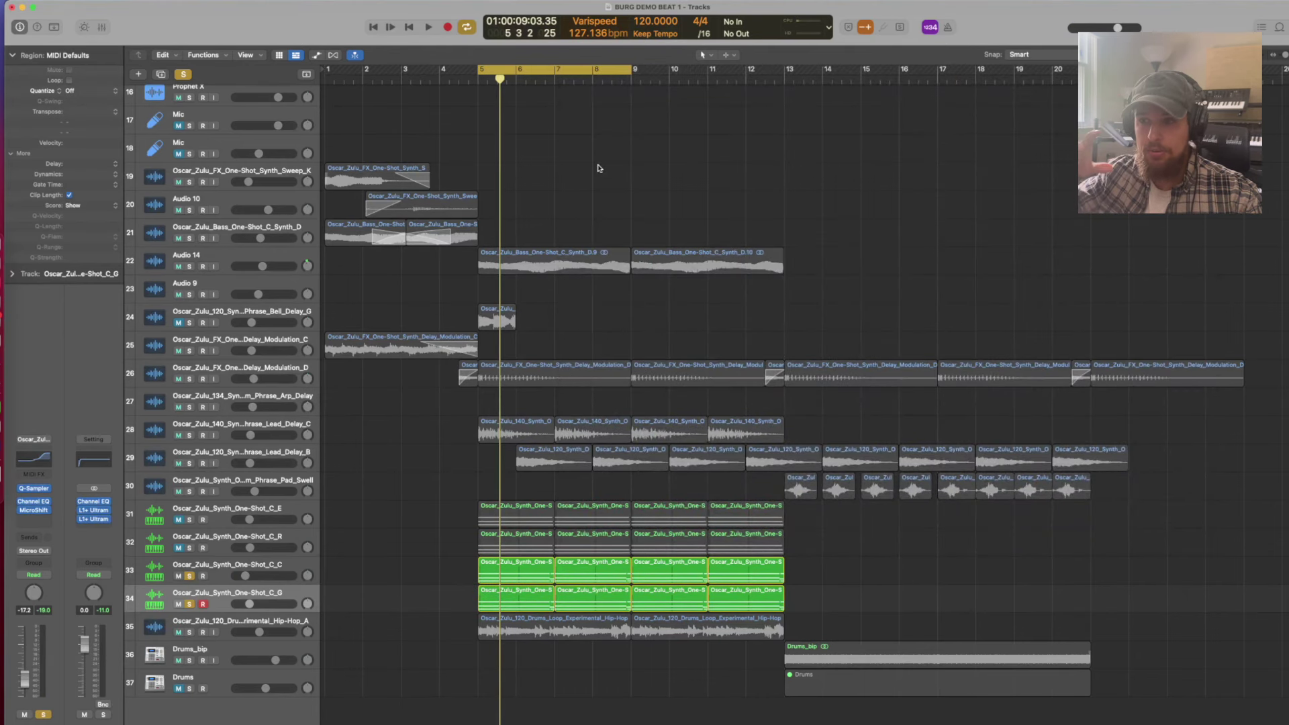
pyautogui.click(190, 576)
pyautogui.click(189, 604)
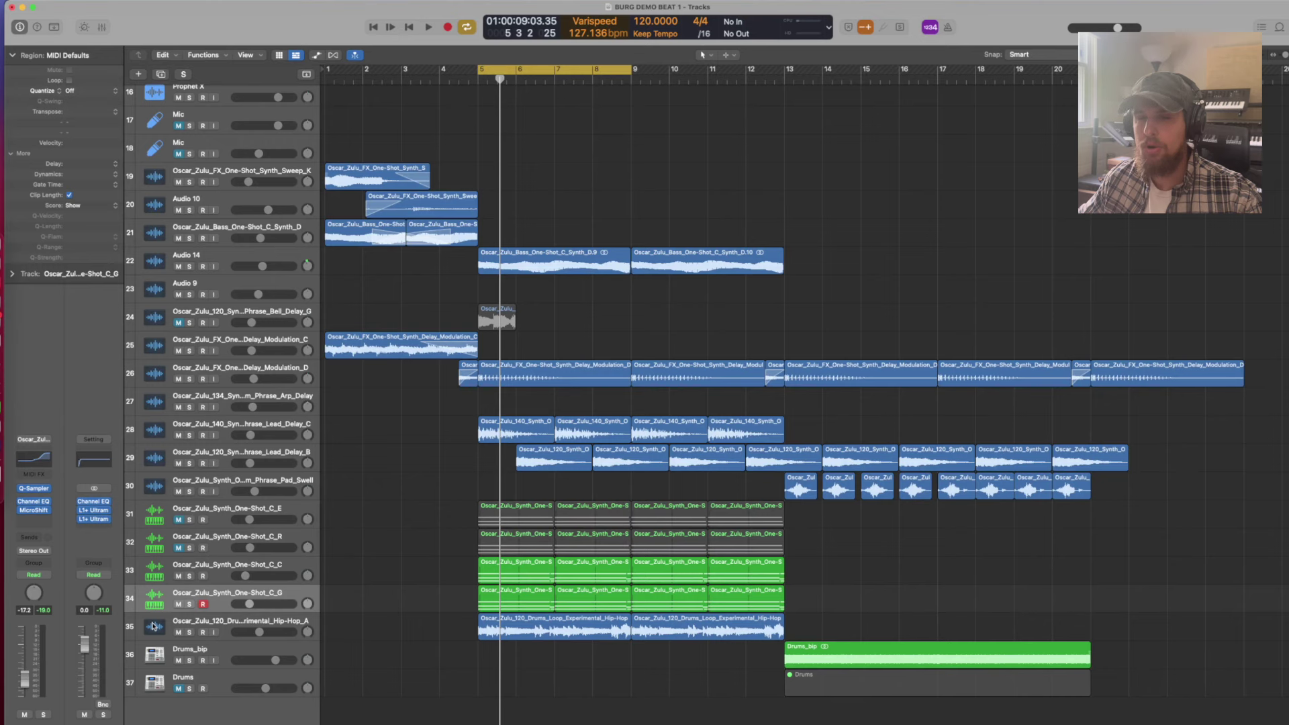
# Step: Solo the Experimental Hip-Hop drum loop track and play it through the bars 5 to 9 cycle
pyautogui.click(153, 626)
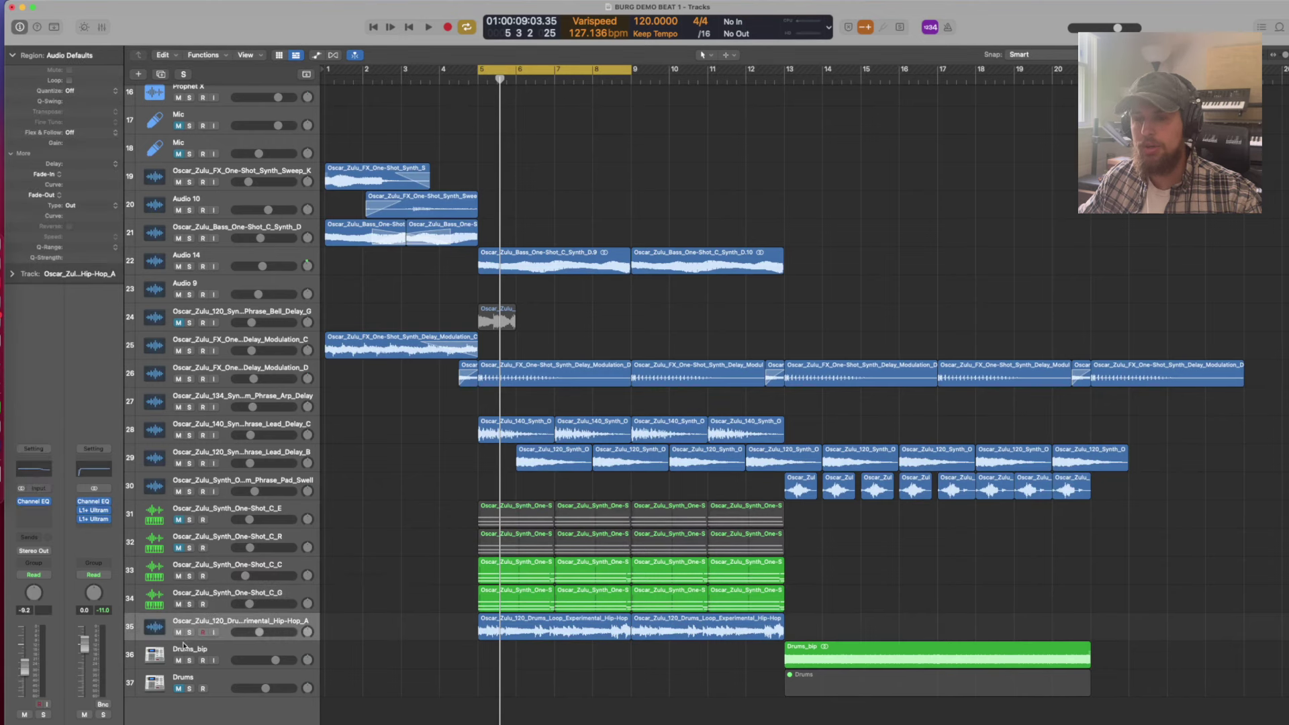
pyautogui.click(190, 632)
pyautogui.press('space')
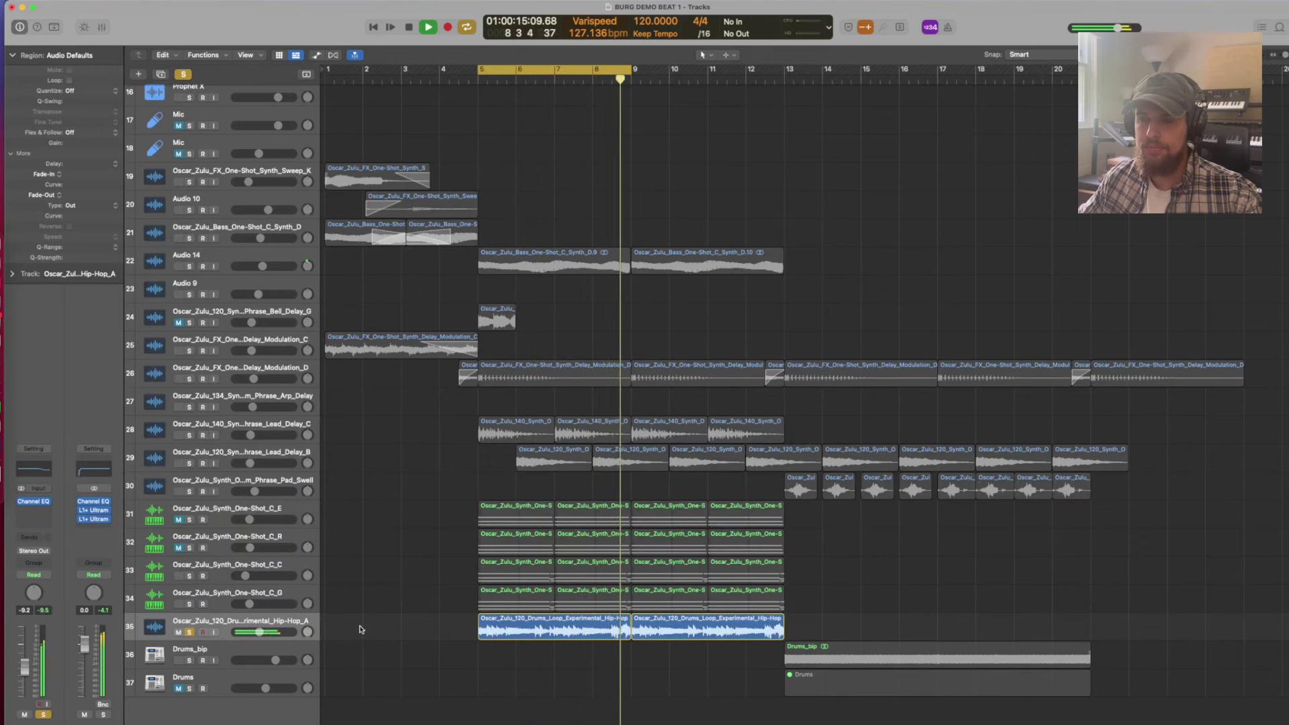
pyautogui.press('space')
# Step: Remove the drum loop track's solo and examine its Channel EQ settings, closing the plug-in window
pyautogui.press('s')
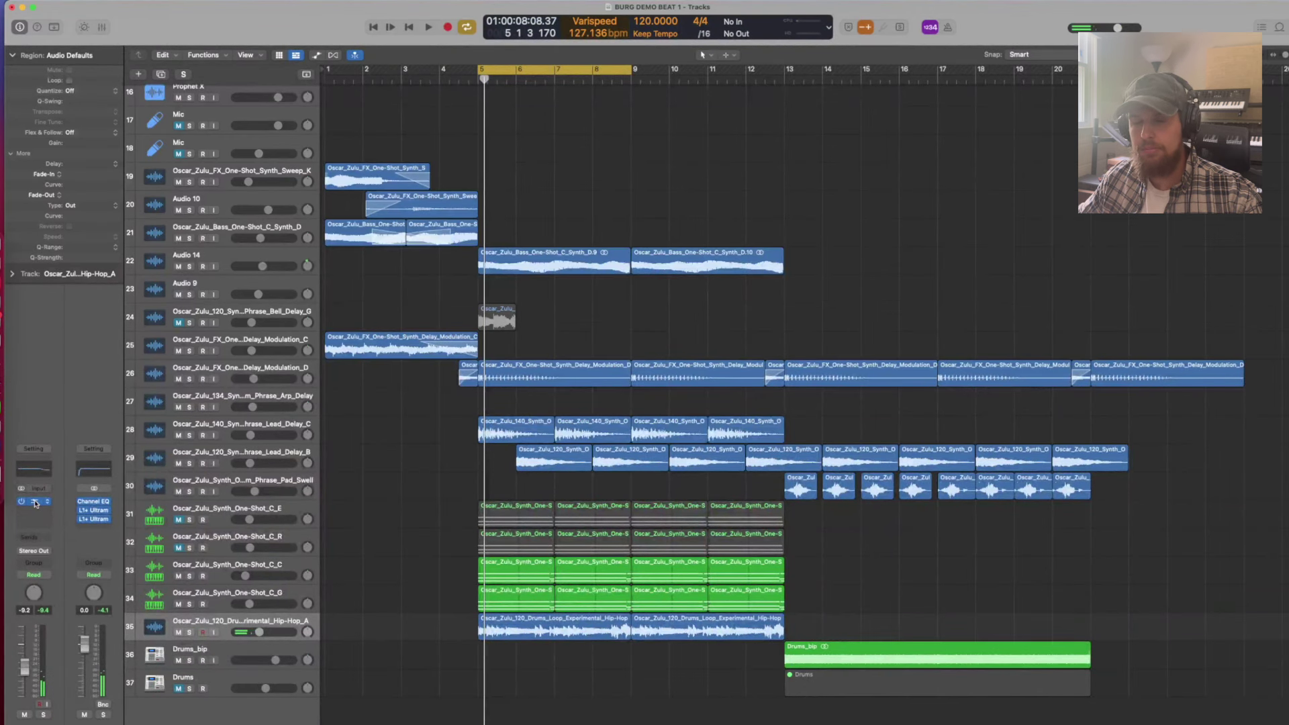
pyautogui.click(36, 504)
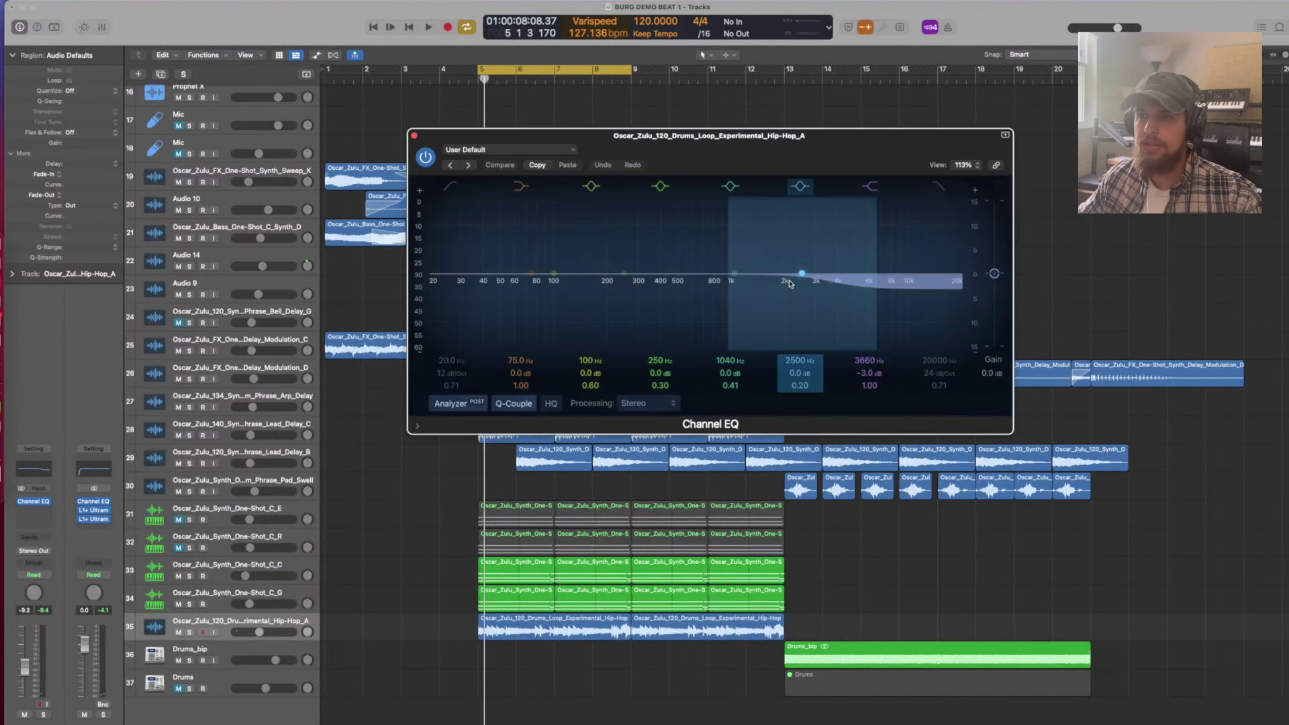
pyautogui.click(414, 137)
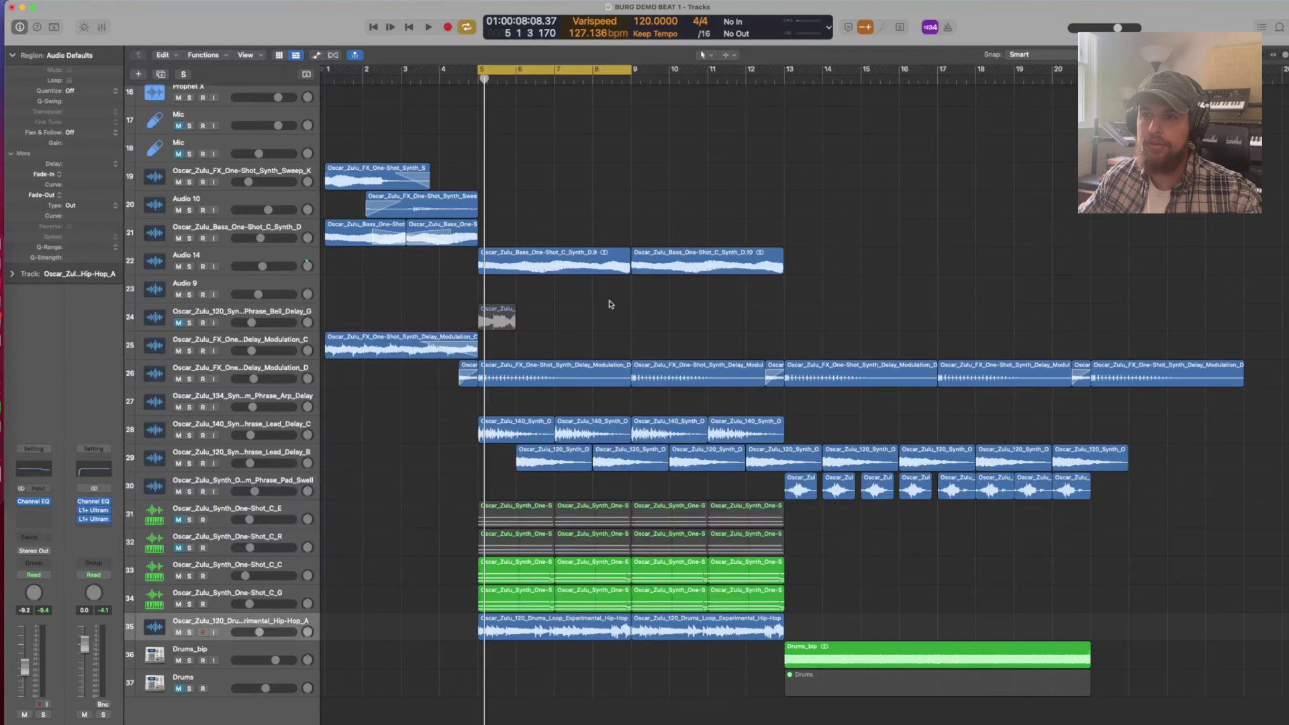
# Step: Move the cycle range to bars 13 to 17, solo the Phrase_Pad_Swell track and play it
pyautogui.moveTo(569, 70); pyautogui.dragTo(876, 130)
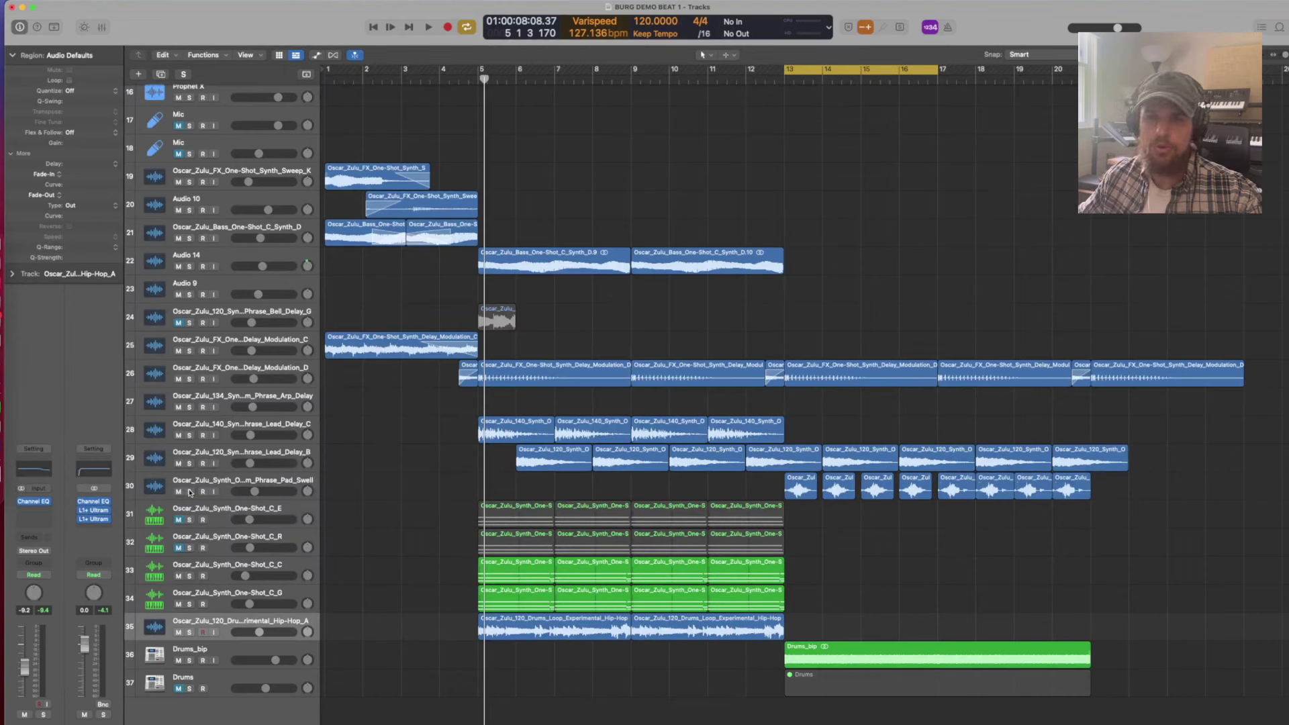
pyautogui.click(229, 486)
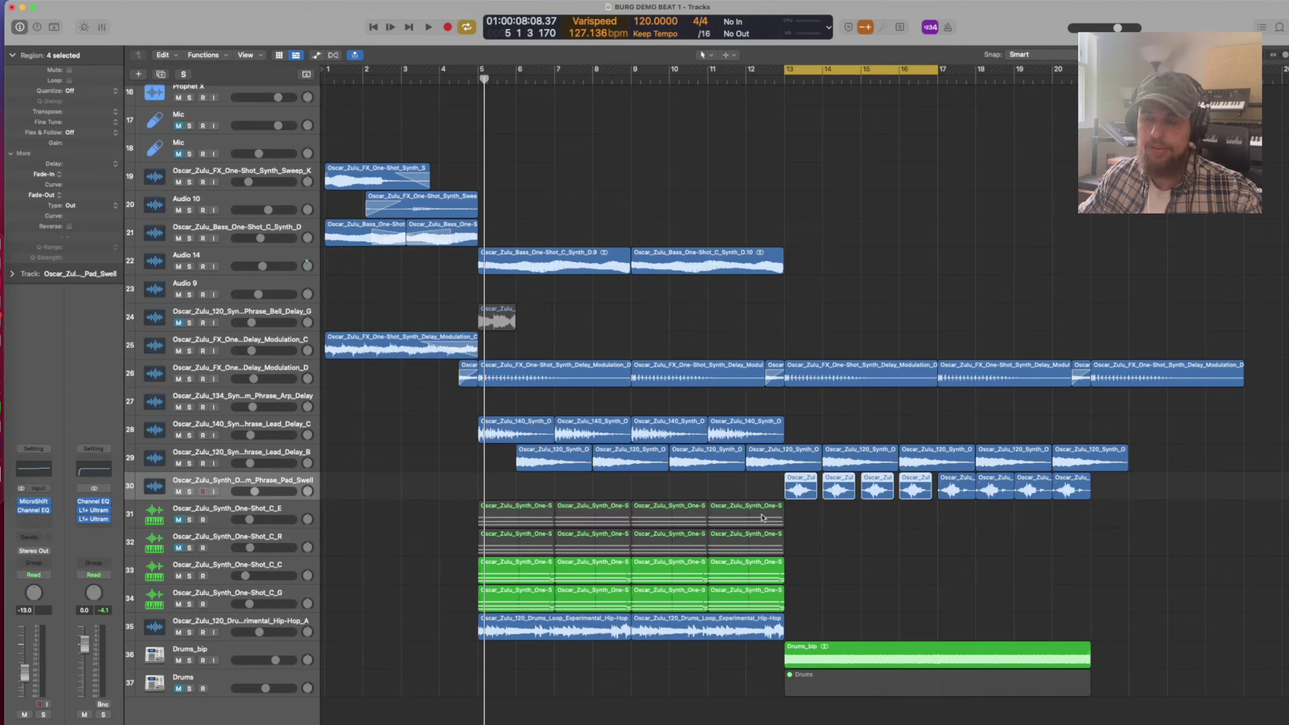
pyautogui.click(190, 491)
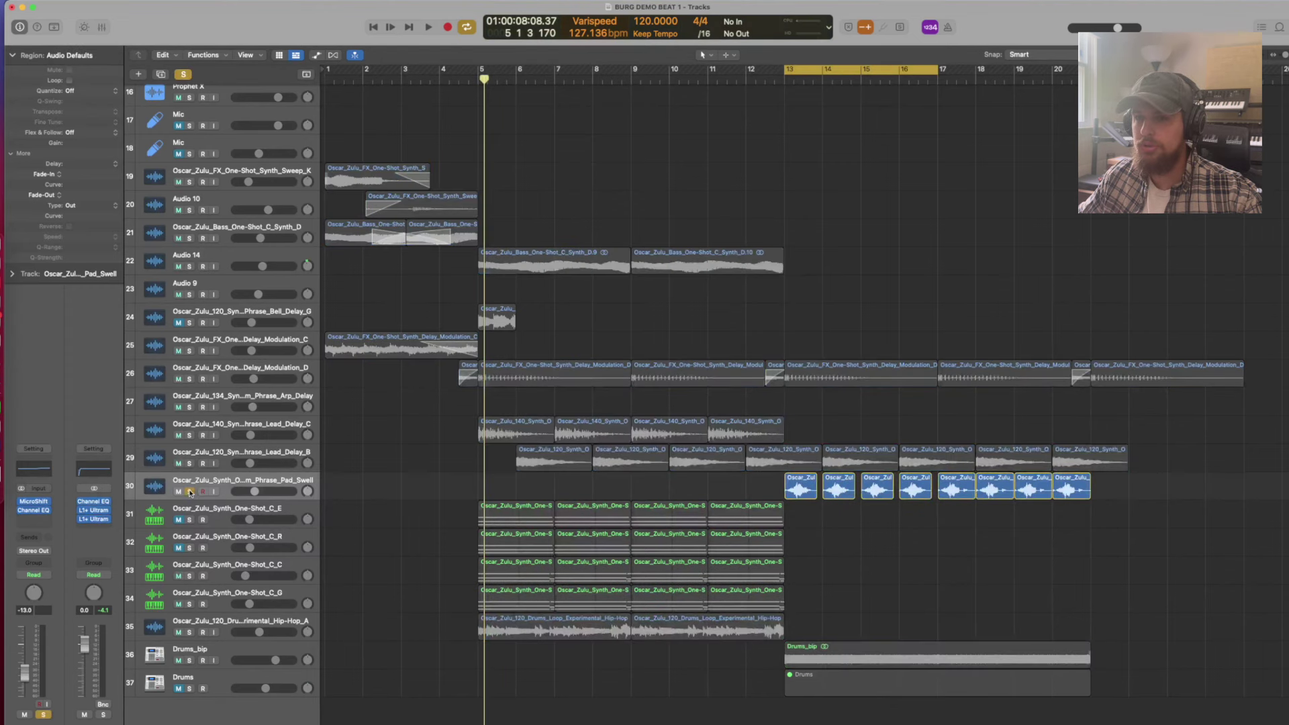
pyautogui.press('space')
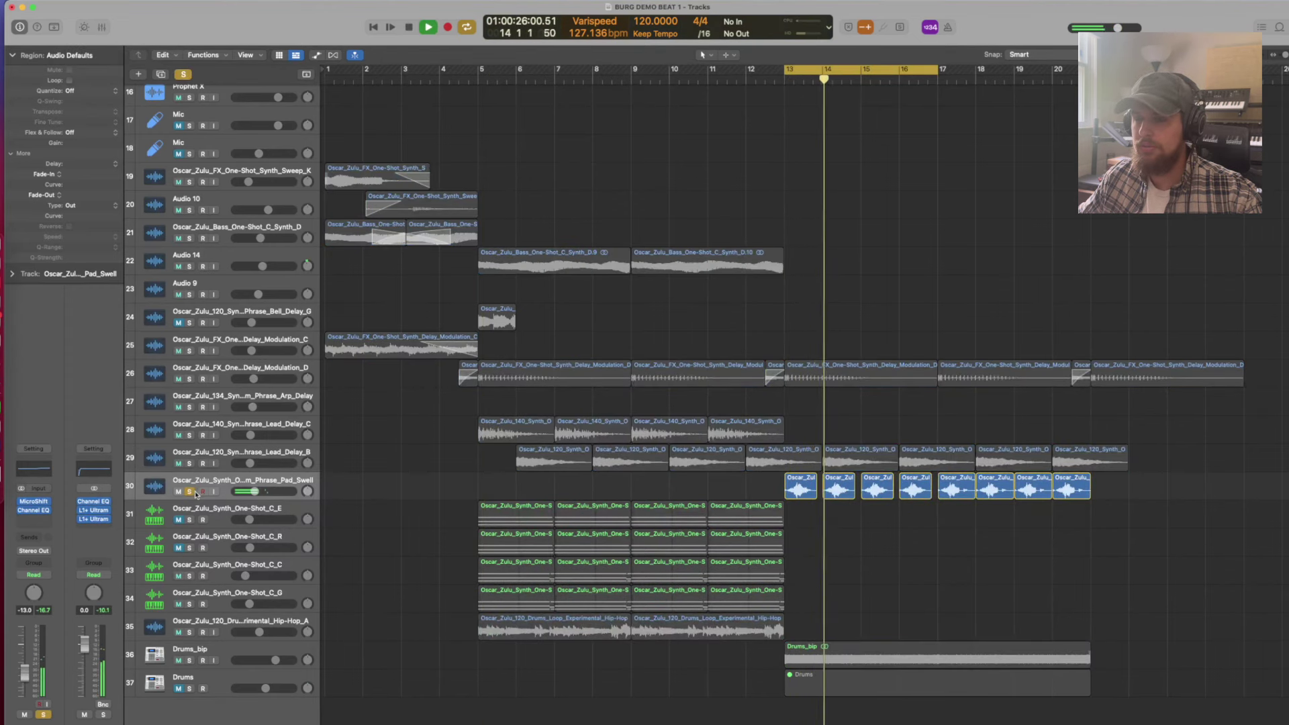
pyautogui.press('space')
# Step: Play the soloed pad track with the cycle moved to bars 17 to 21, and extend the cycle range back to bar 13
pyautogui.moveTo(887, 71); pyautogui.dragTo(1041, 70)
pyautogui.press('space')
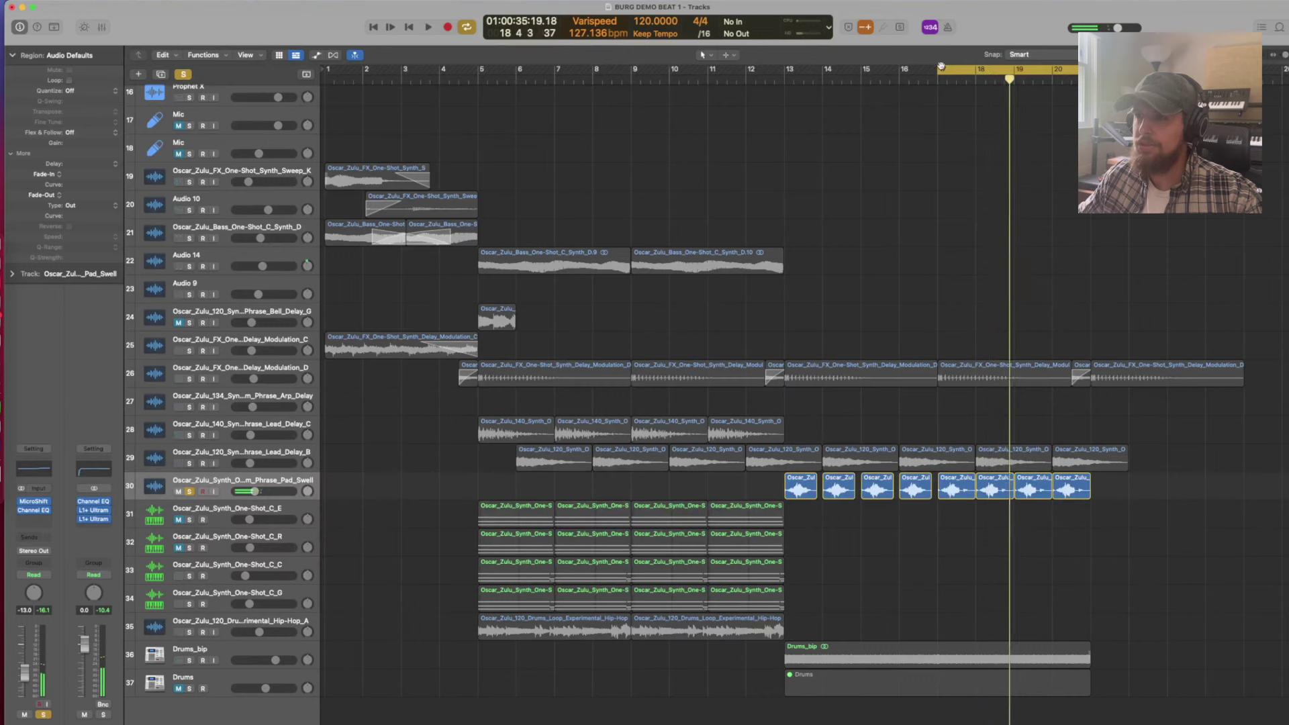
pyautogui.moveTo(941, 66); pyautogui.dragTo(785, 69)
# Step: Examine the MicroShift and Channel EQ plug-ins on the Phrase_Pad_Swell track, closing both windows, and remove the track's solo
pyautogui.click(231, 480)
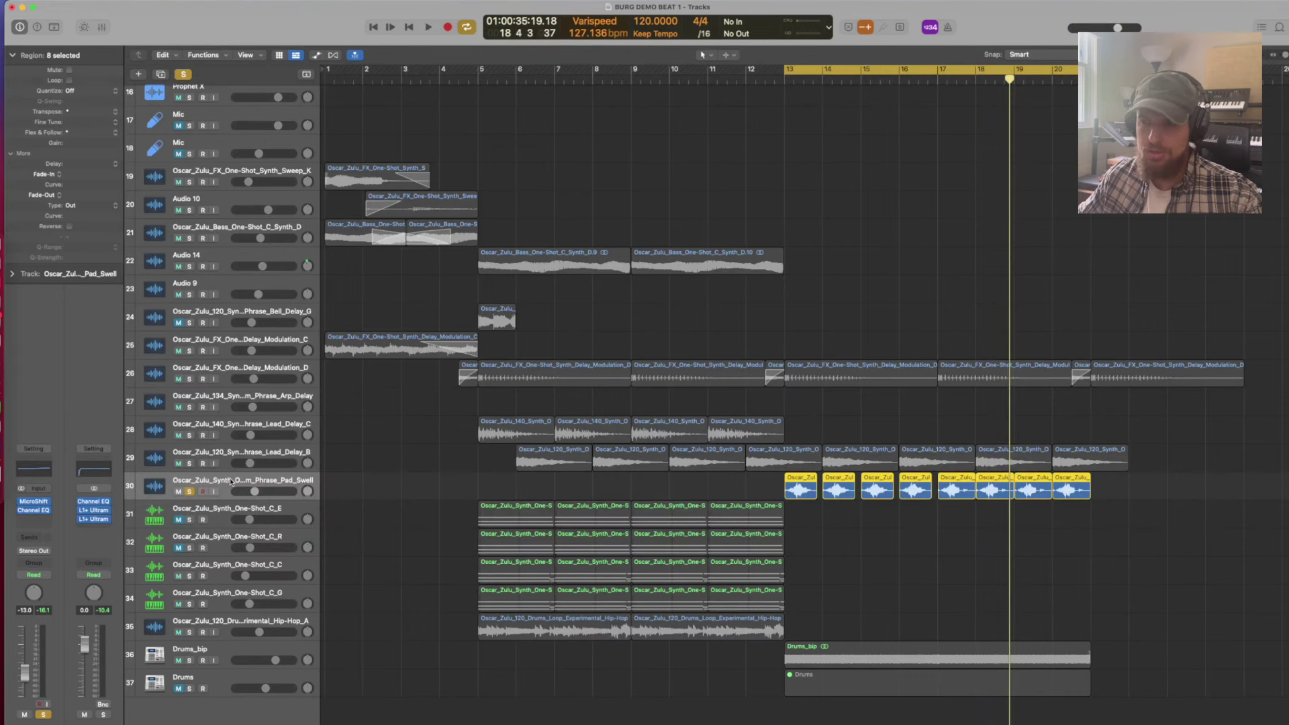
pyautogui.click(403, 490)
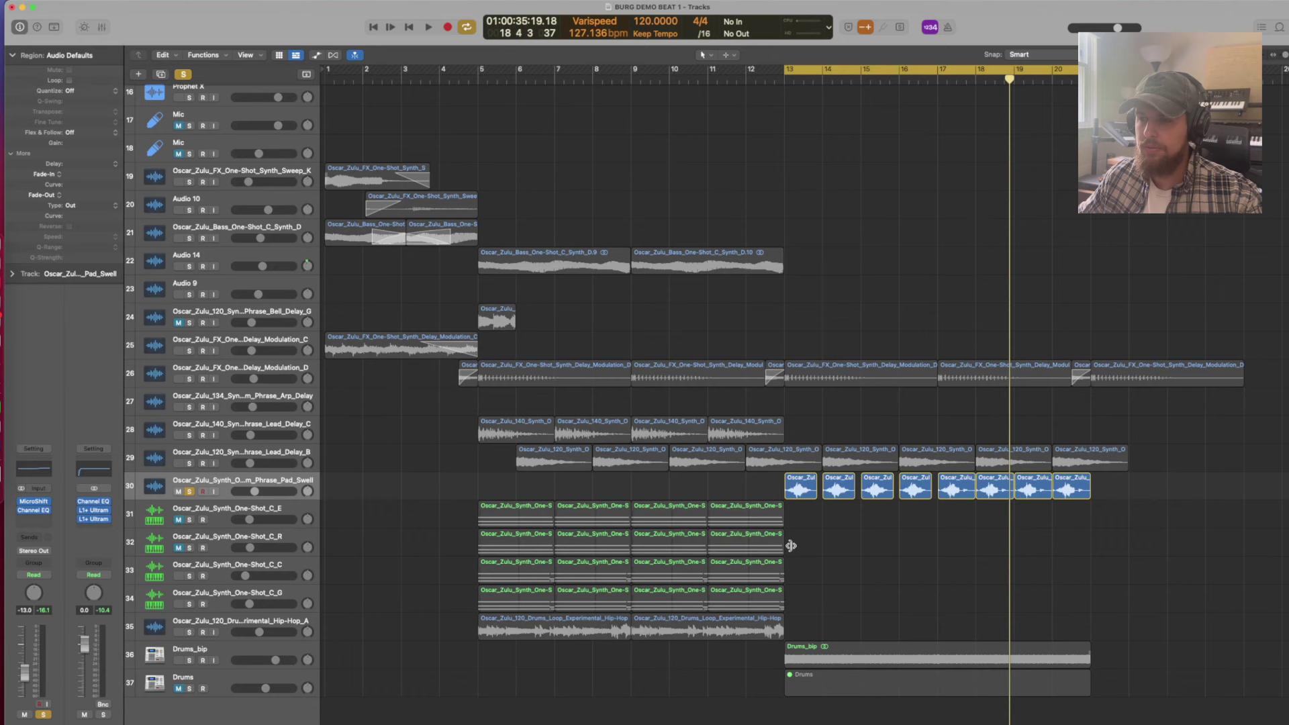
pyautogui.click(34, 501)
pyautogui.click(34, 510)
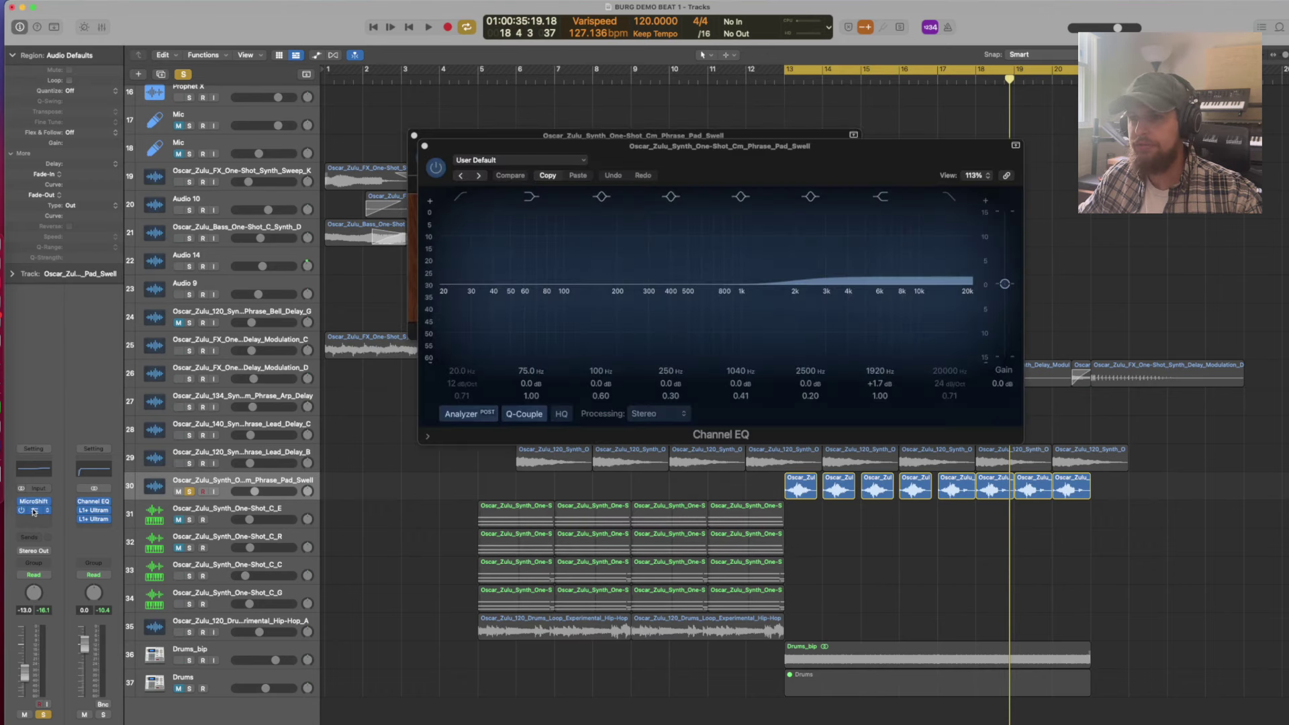
pyautogui.click(424, 146)
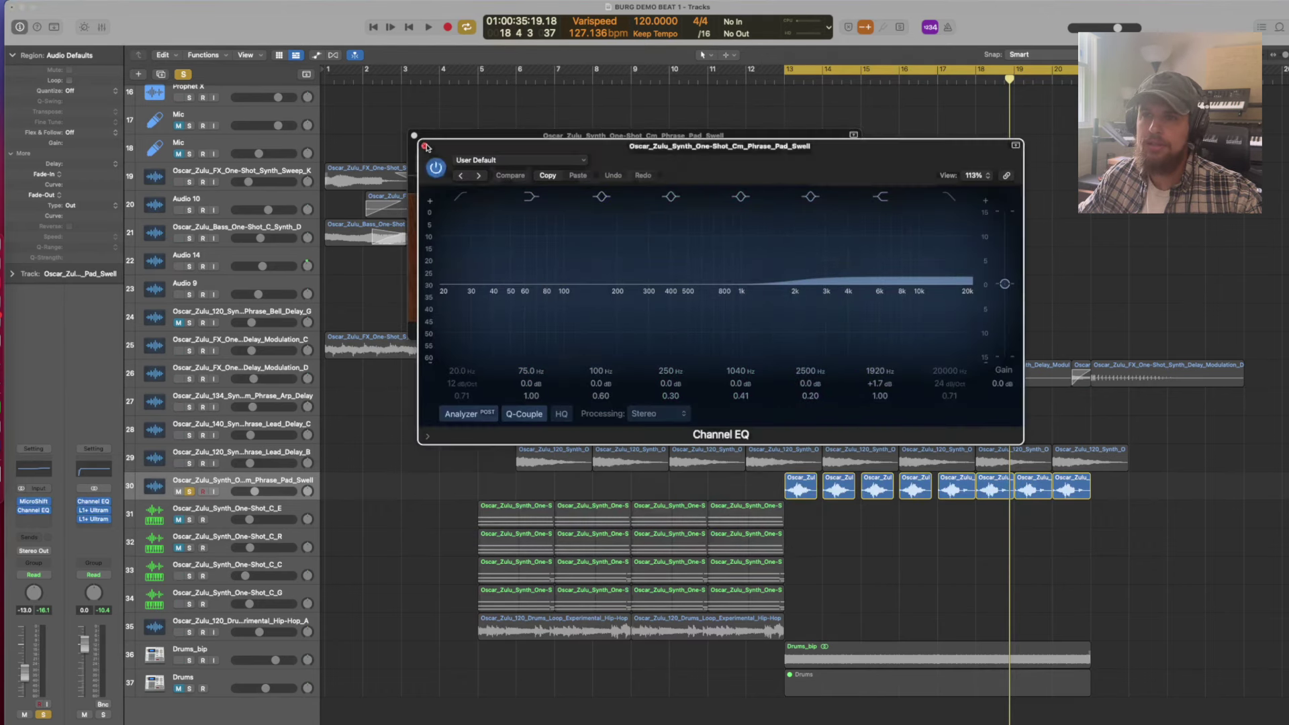
pyautogui.click(414, 135)
# Step: Open the Maschine 2 instrument on the Drums track and switch it from the mixer to the pattern view
pyautogui.click(832, 654)
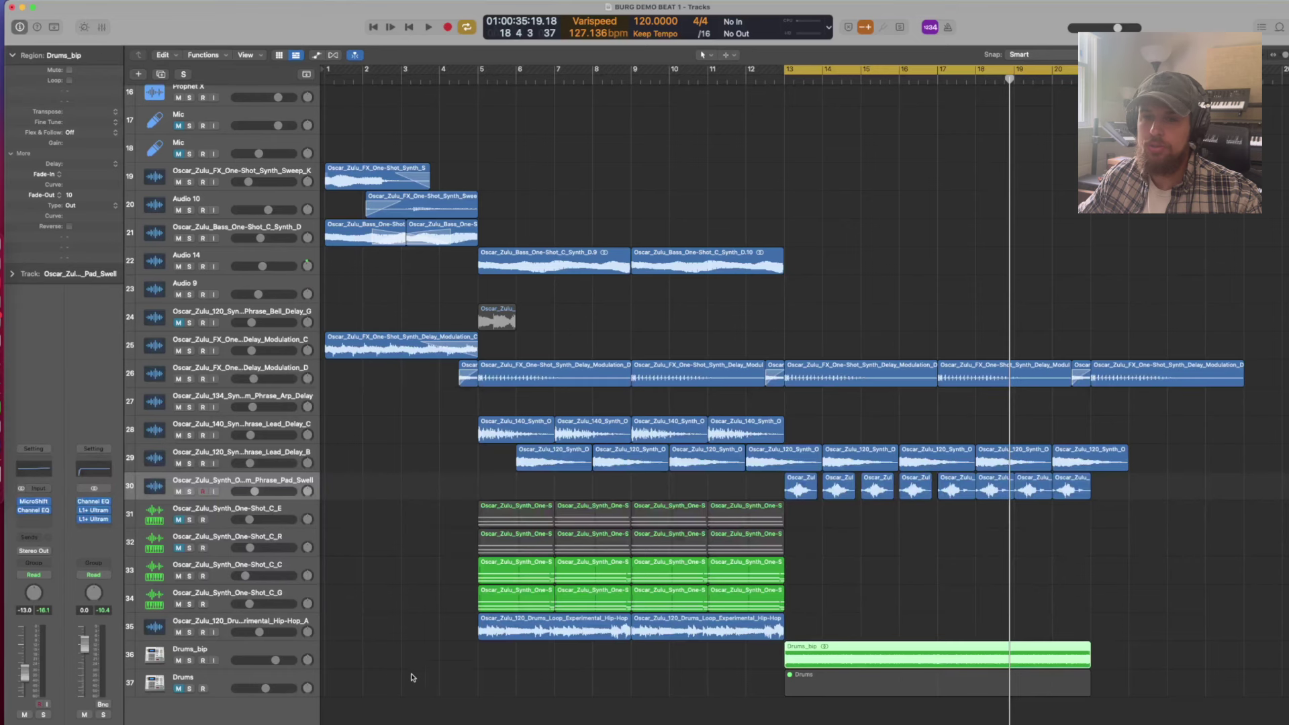
pyautogui.click(168, 681)
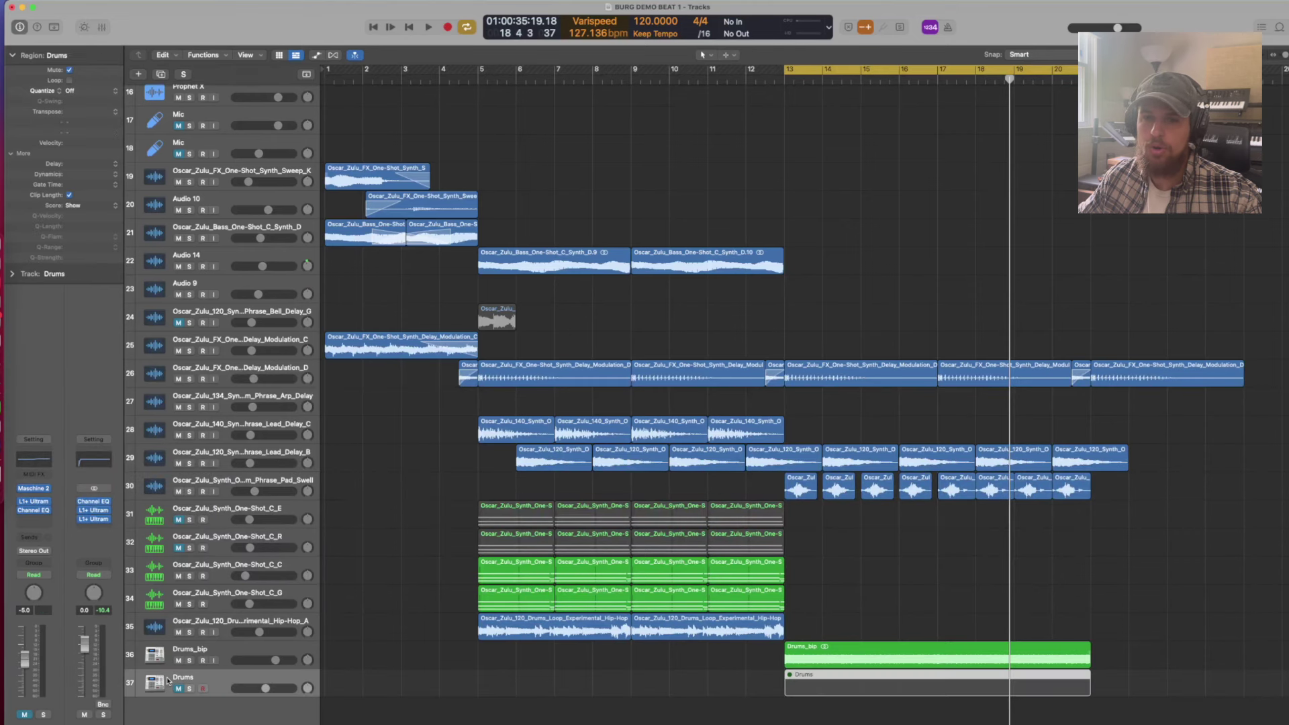
pyautogui.click(34, 488)
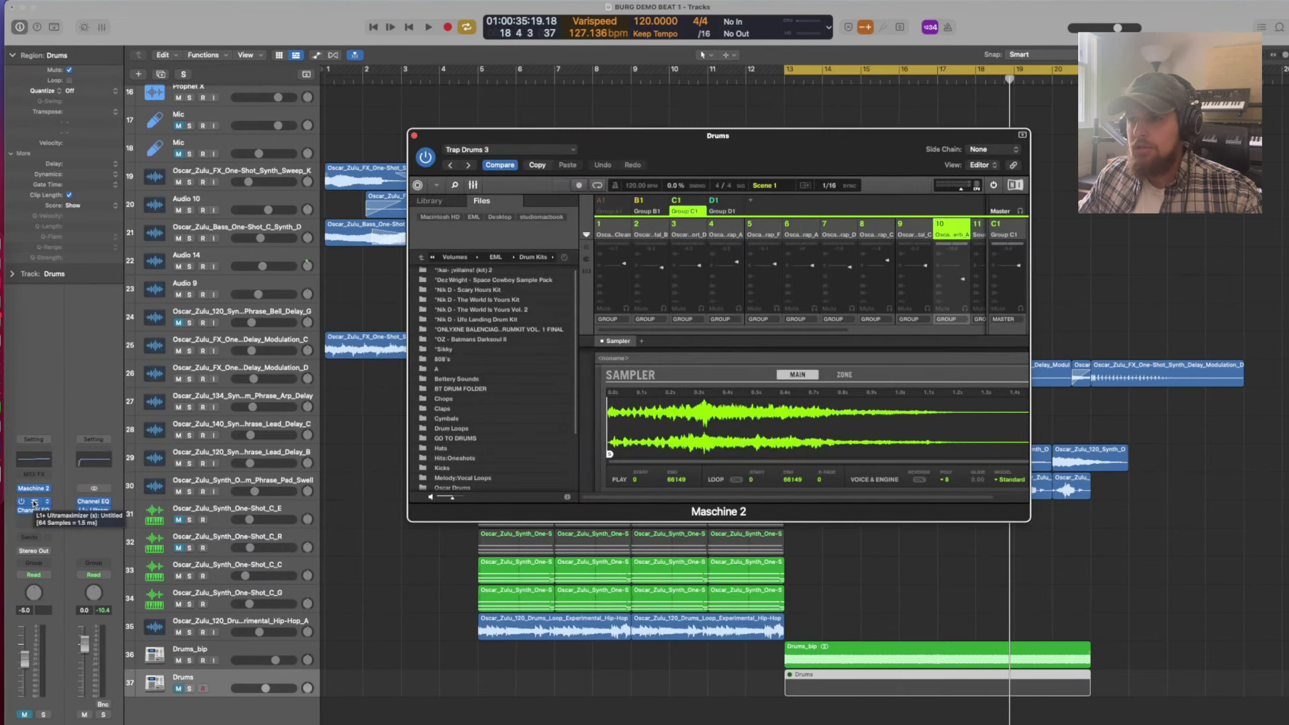
pyautogui.click(473, 186)
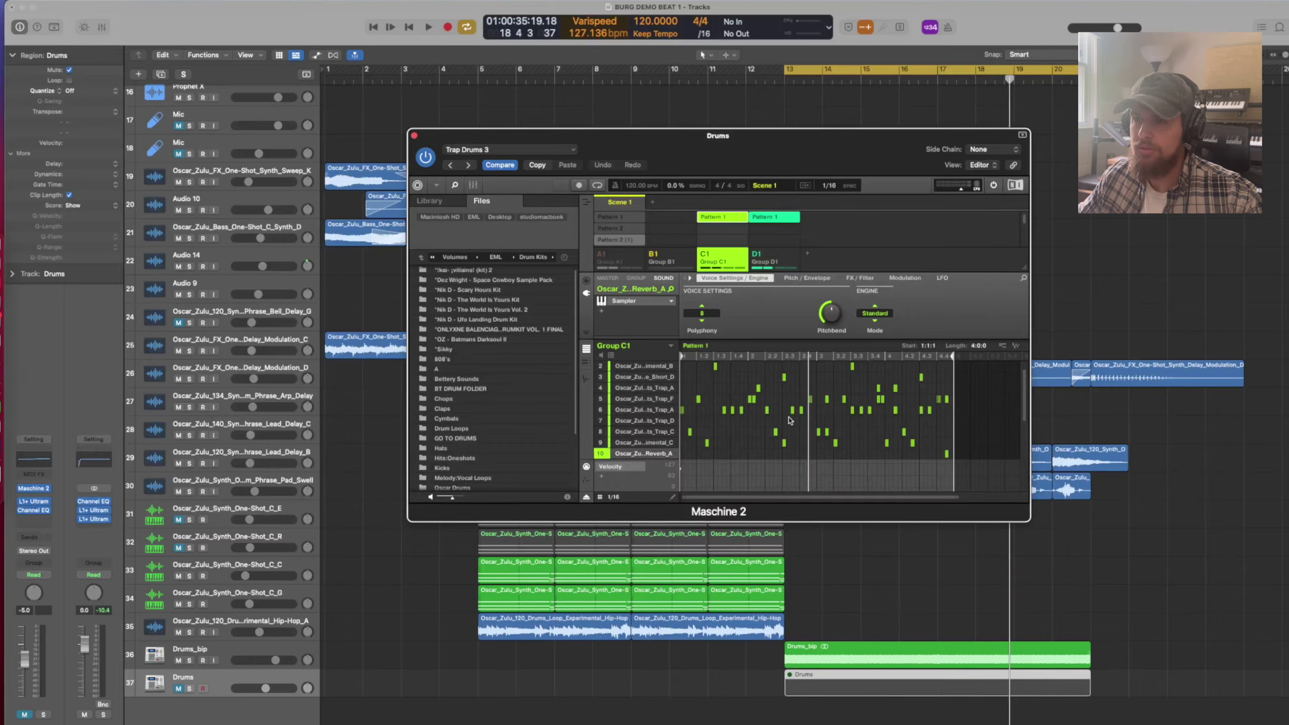
# Step: Solo the Drums_bip track and play it through the cycle while viewing Maschine's Group C1 pattern
pyautogui.press('Up')
pyautogui.press('s')
pyautogui.press('space')
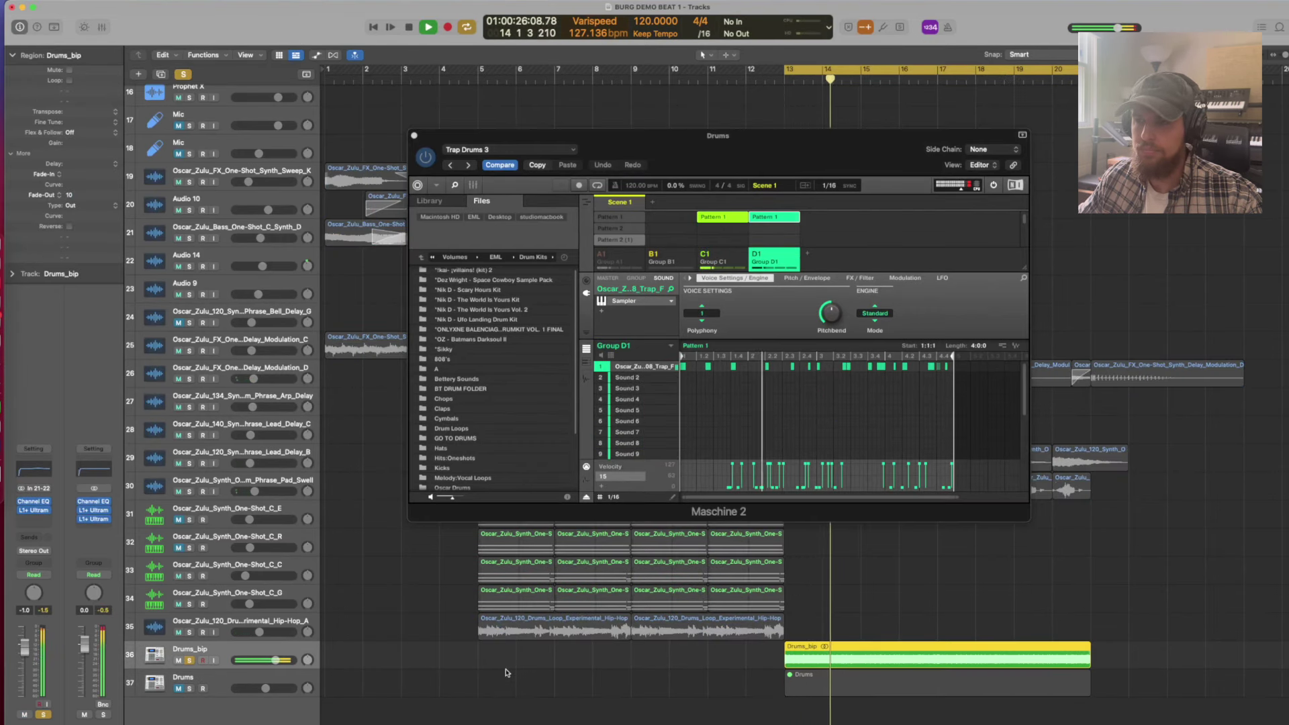
pyautogui.click(723, 259)
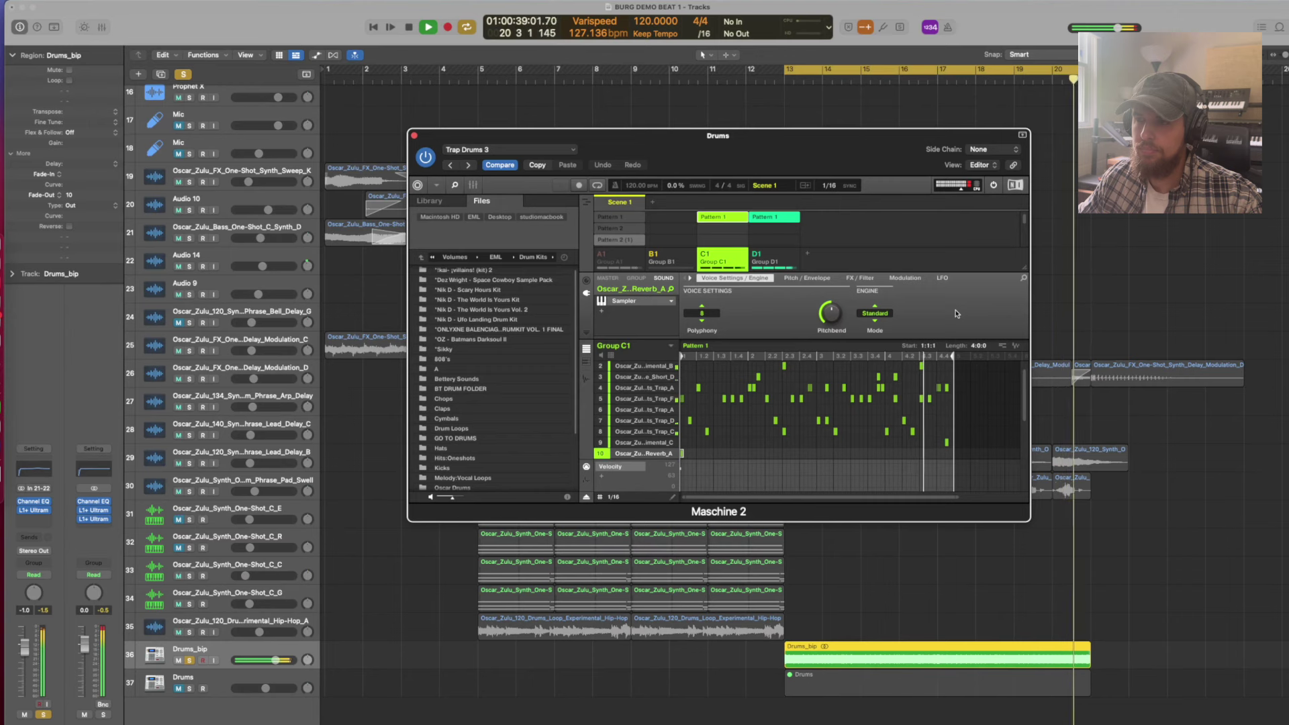
pyautogui.press('space')
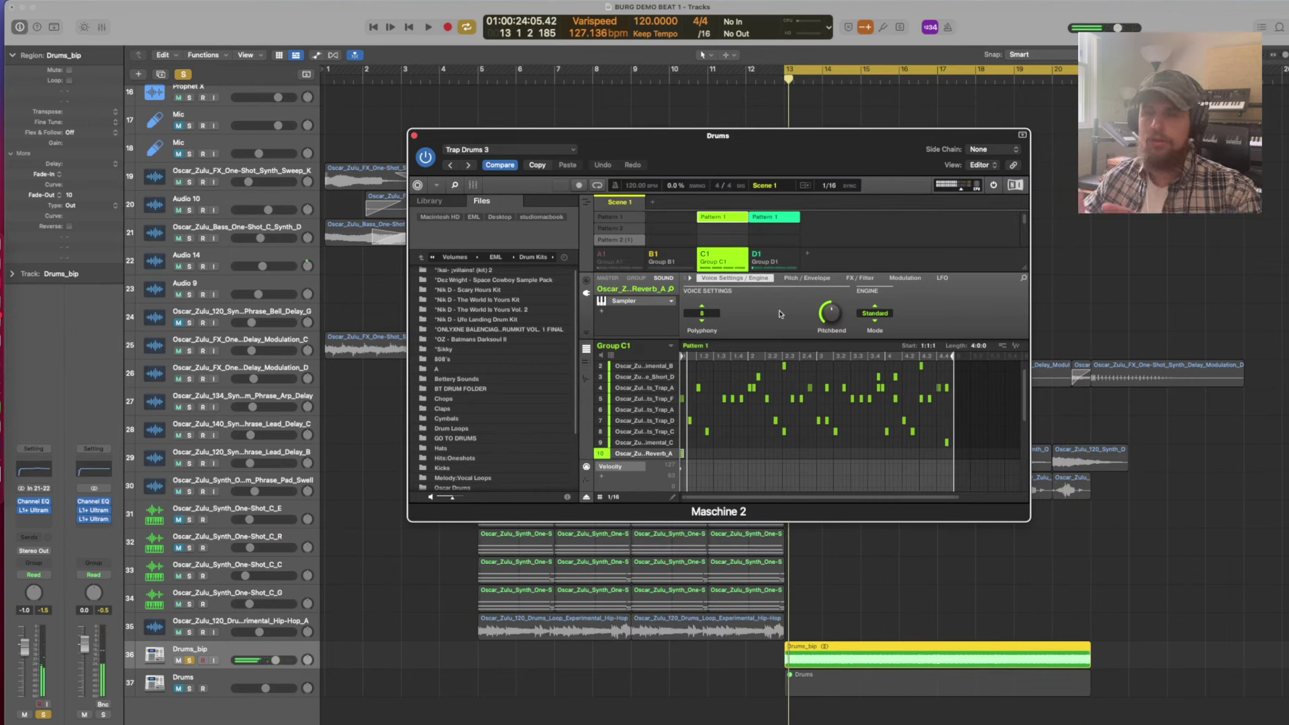